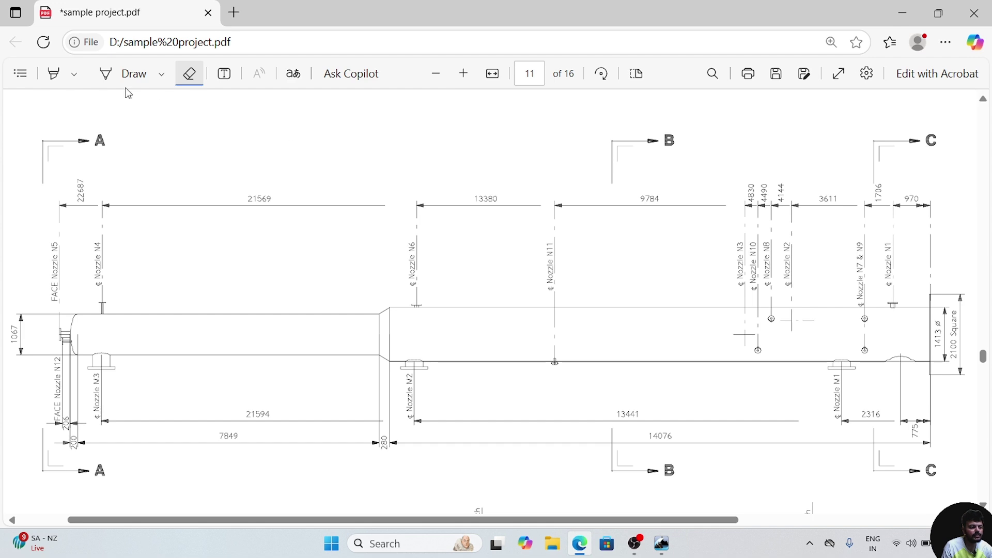
Step: Mark up the vessel drawing with the pen: circle the 2100 square end plate, tick the large shell, and mark the cone, small shell and head
left_click(114, 75)
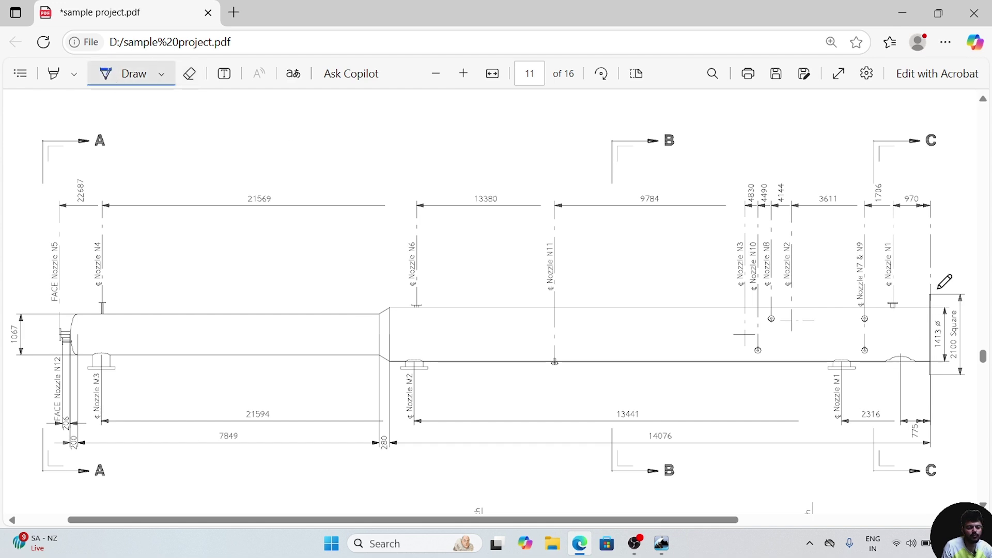
mouse_move(940, 282)
left_mouse_down()
mouse_move(930, 283)
mouse_move(921, 315)
mouse_move(924, 379)
mouse_move(955, 359)
mouse_move(951, 300)
mouse_move(928, 282)
left_mouse_up()
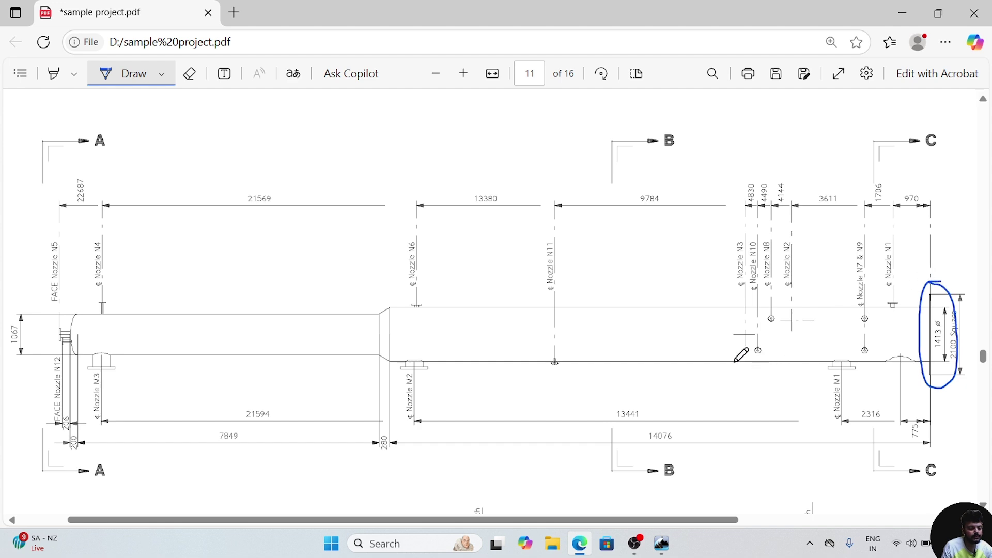
mouse_move(688, 335)
left_mouse_down()
mouse_move(714, 346)
mouse_move(739, 303)
left_mouse_up()
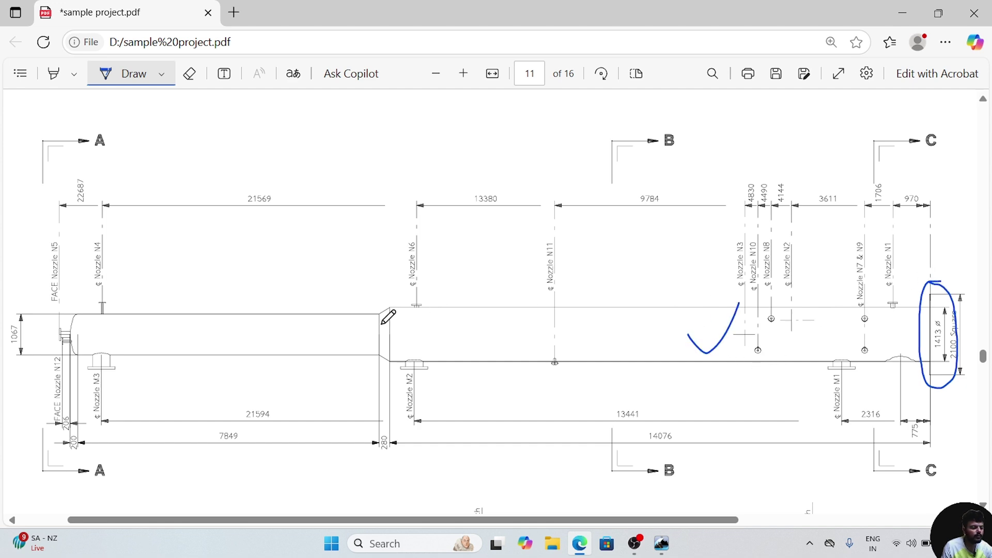
left_click_drag(383, 324, 387, 279)
left_click_drag(244, 329, 255, 269)
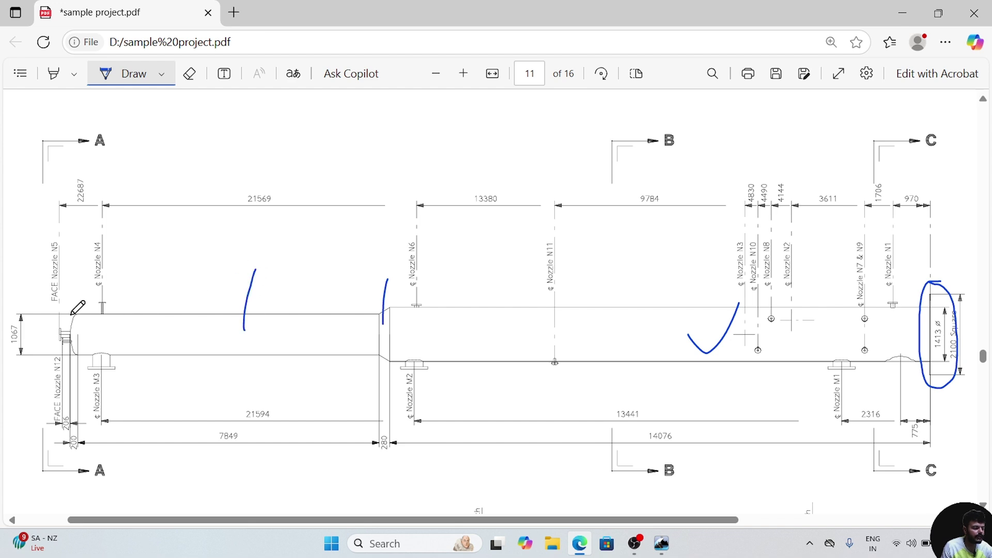
mouse_move(73, 322)
left_mouse_down()
mouse_move(66, 287)
mouse_move(88, 254)
left_mouse_up()
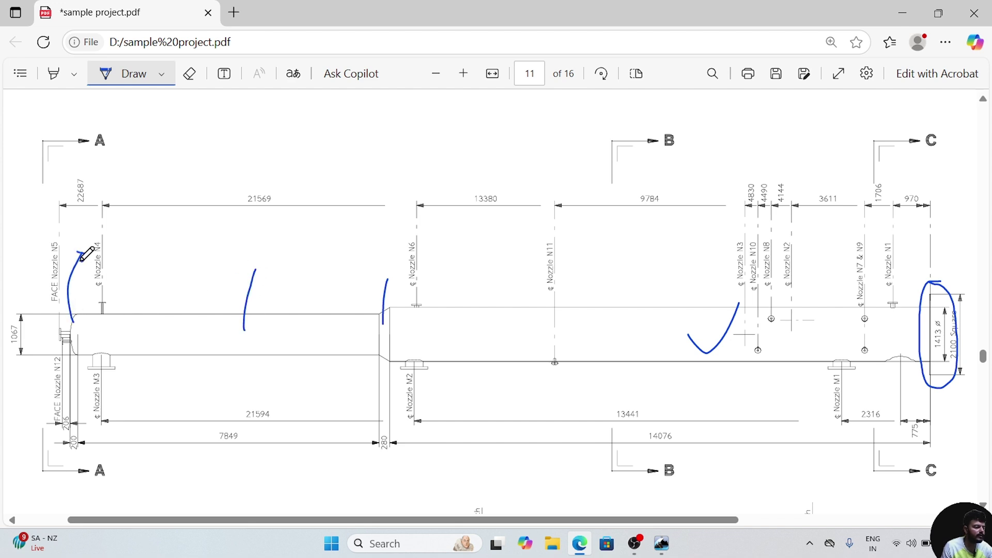
Step: Switch to SmartPlant 3D and create a new session from the Plant template with Metric Units
left_click(902, 13)
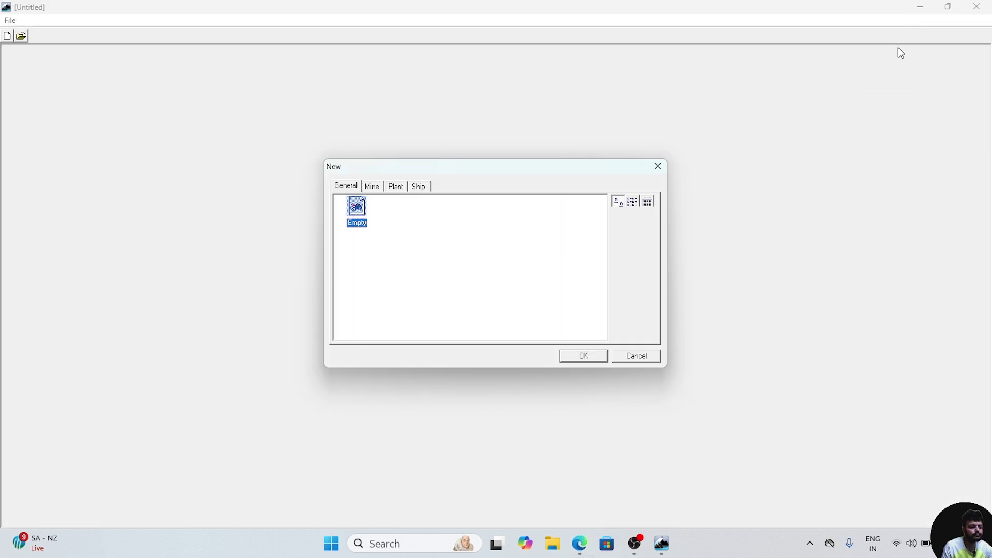
left_click(397, 187)
left_click(405, 209)
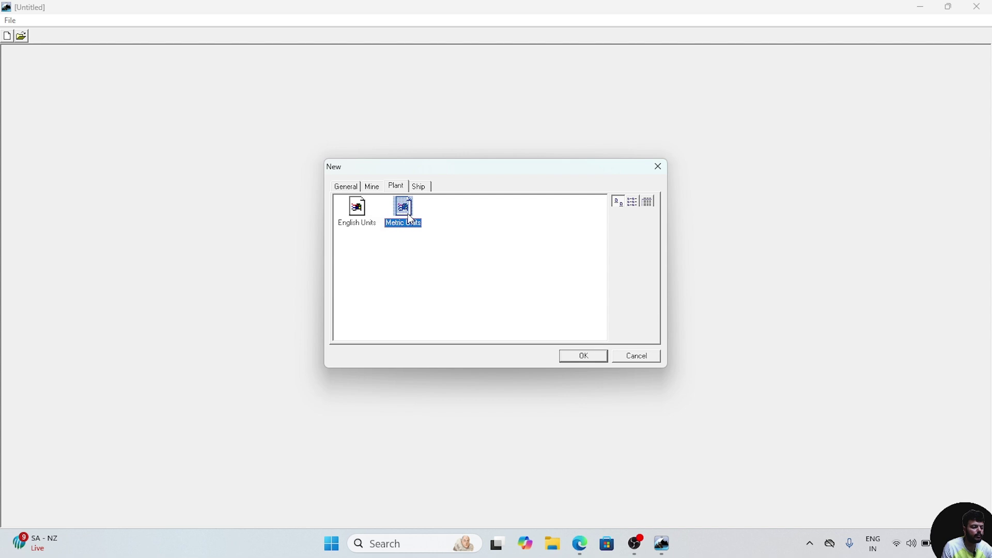
left_click(580, 354)
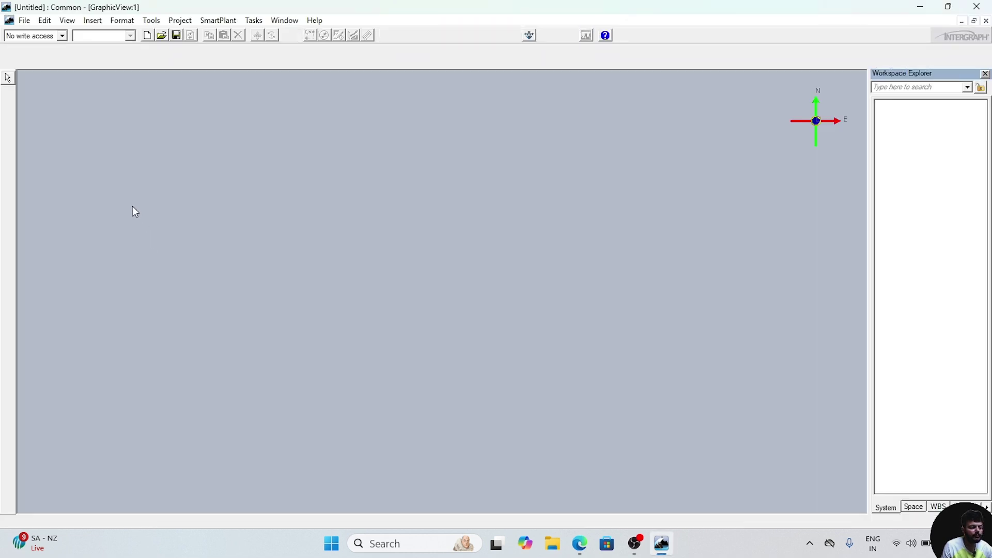
Step: Define the workspace for the SITE model using the SP3D TUT filter from My Filters
left_click(24, 22)
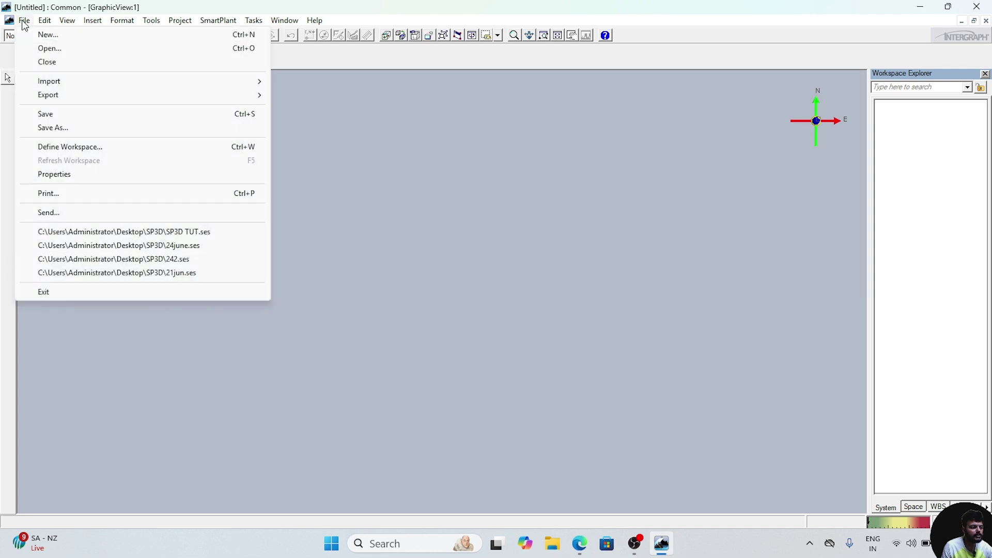
left_click(82, 150)
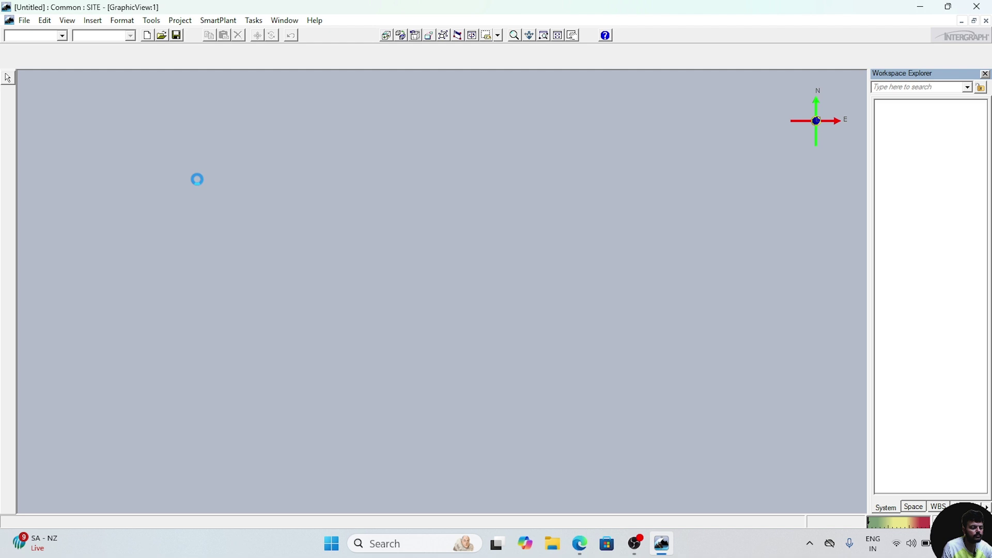
left_click(165, 115)
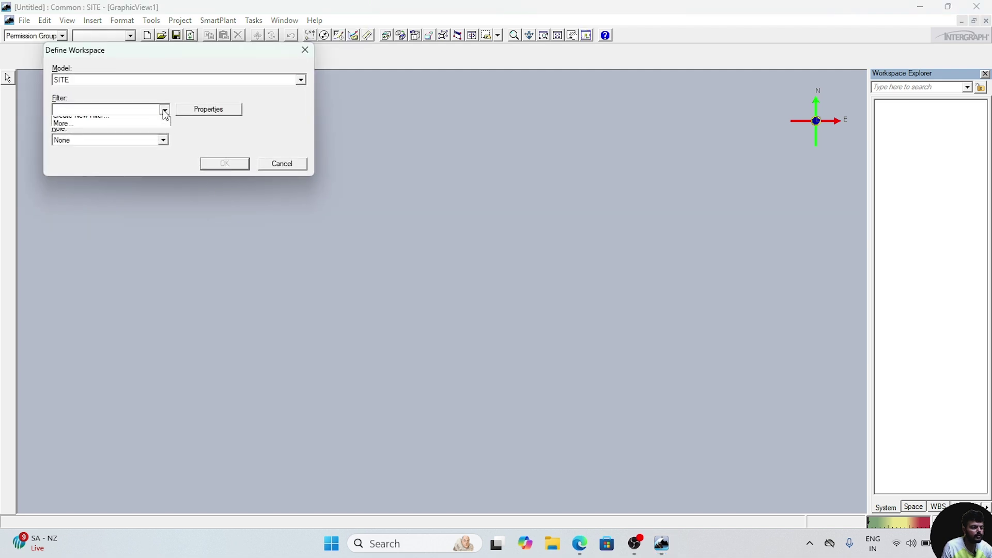
left_click(130, 133)
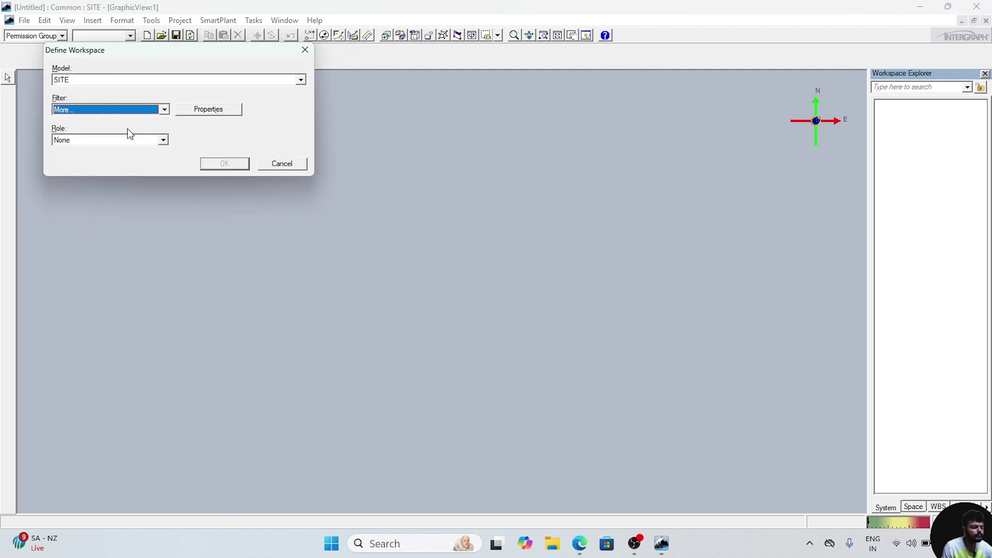
left_click(178, 329)
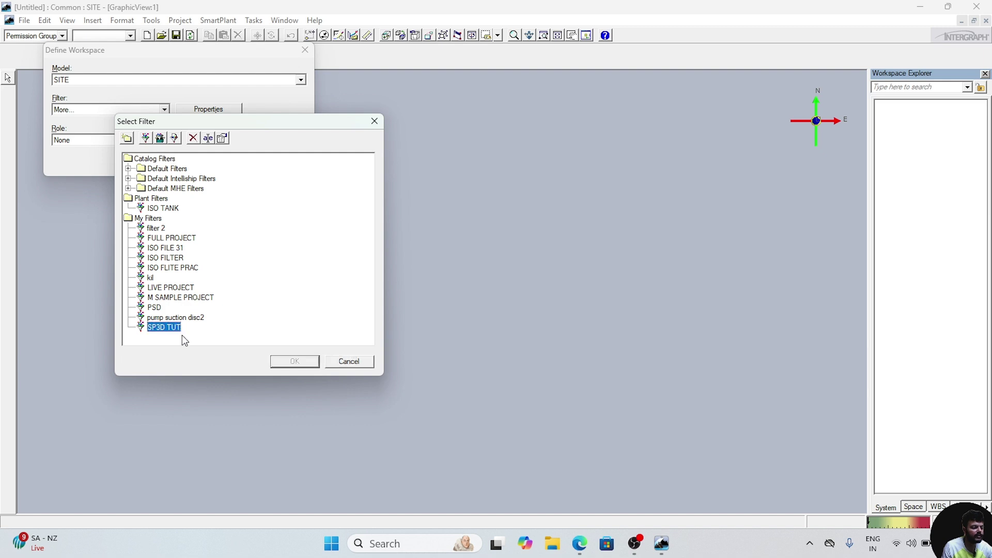
left_click(293, 362)
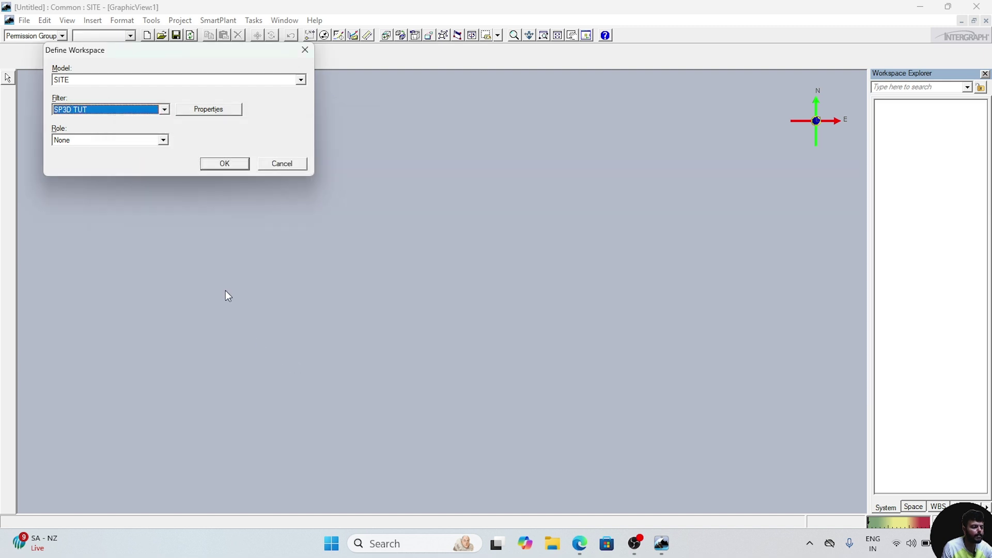
left_click(218, 164)
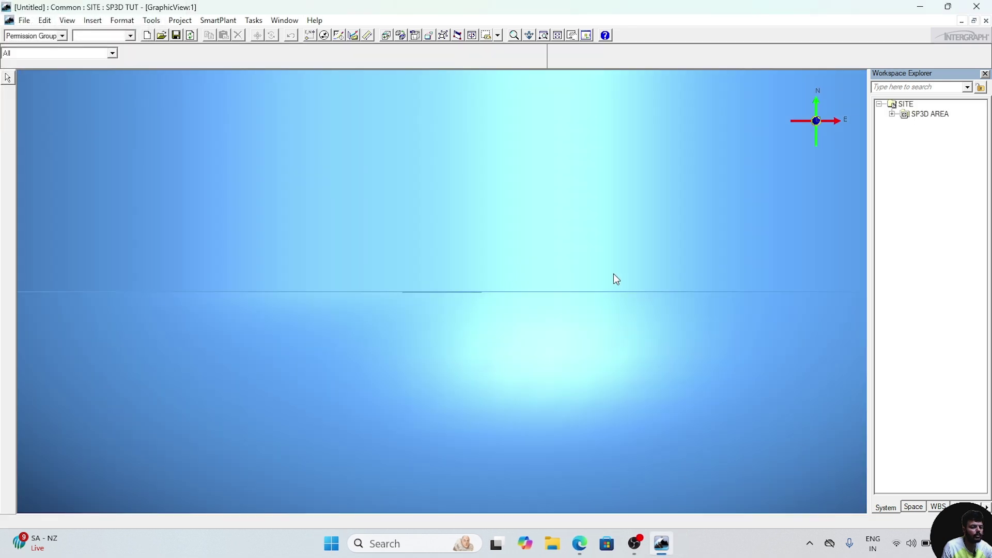
Step: Expand SP3D AREA down to the equipment items under EQP UNIT and widen the Workspace Explorer to show their full names
scroll(613, 275, "down", 10)
middle_click_drag(663, 259, 680, 379)
left_click(892, 114)
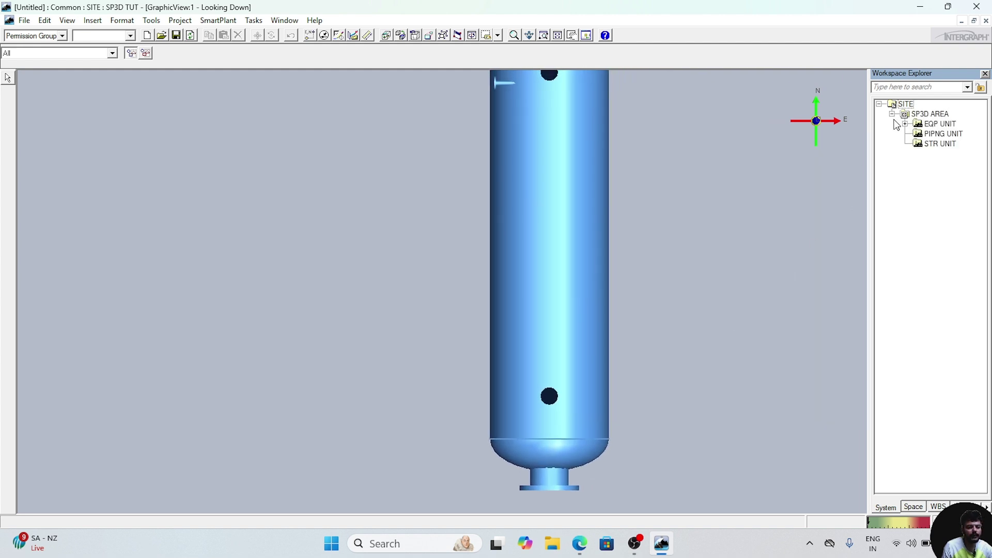
left_click(918, 134)
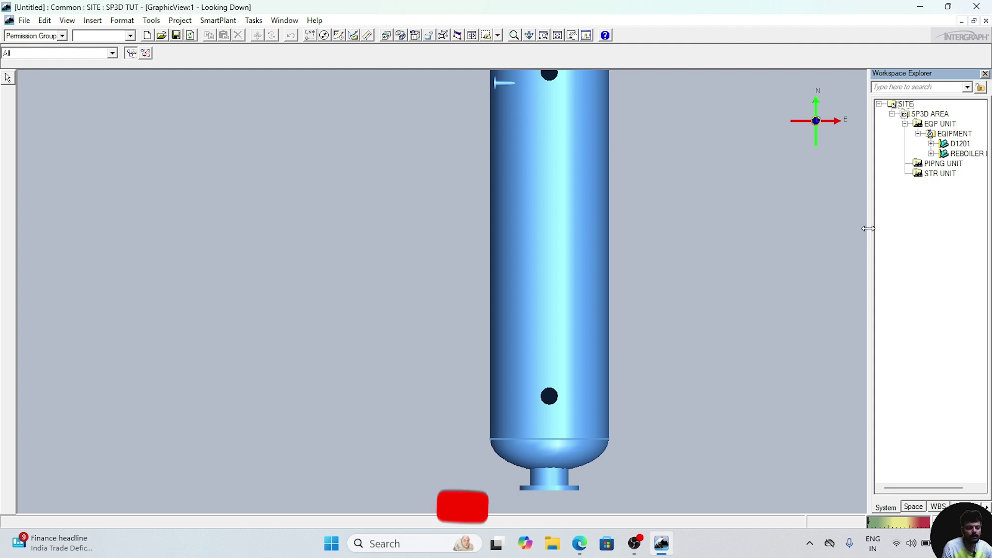
left_click_drag(873, 232, 843, 223)
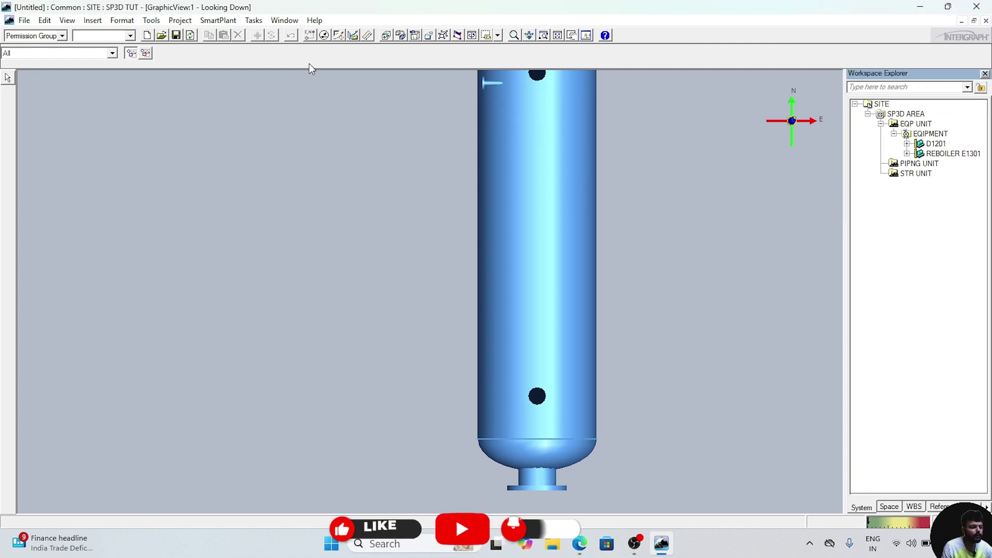
Step: Switch to the Equipment and Furnishings task and show the Common Views palette clear of the model and the view compass
left_click(255, 21)
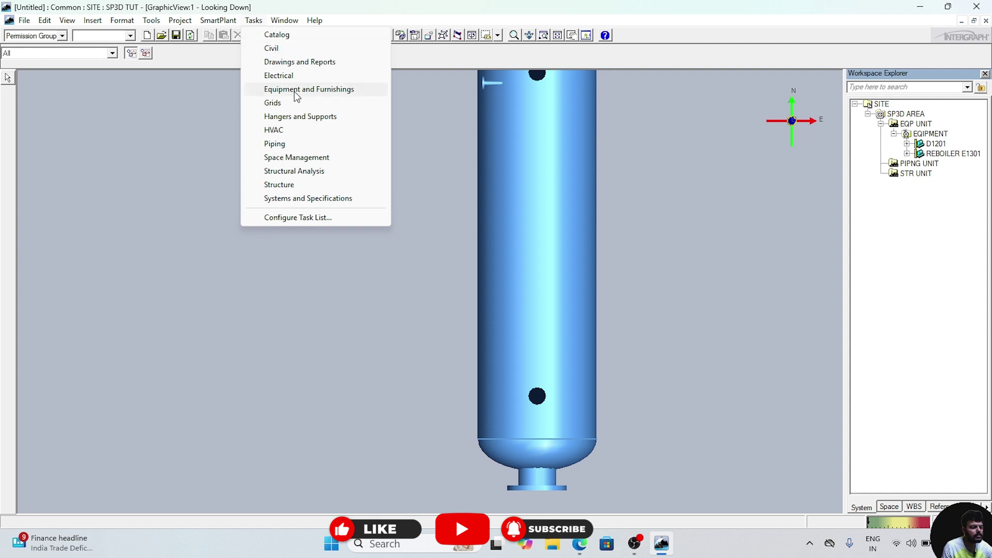
left_click(297, 90)
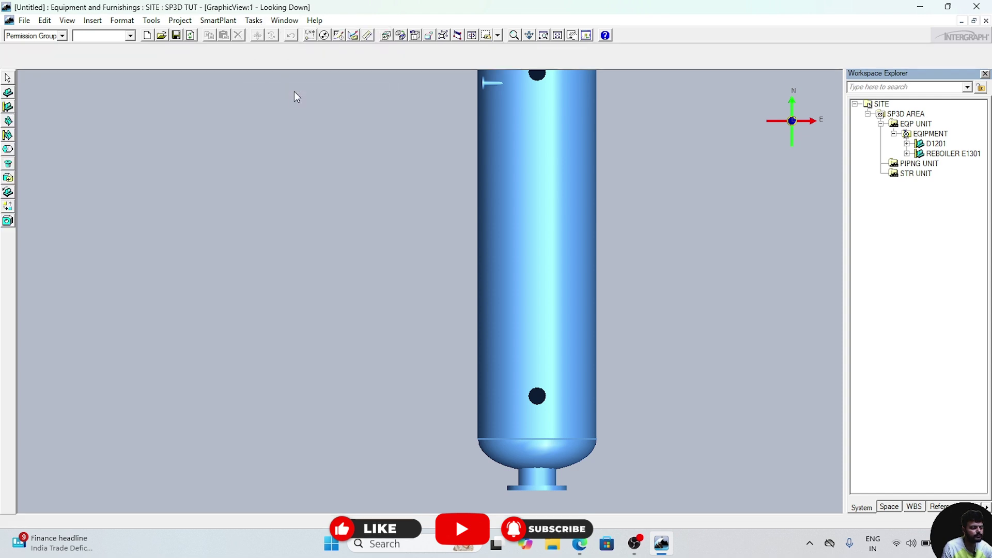
left_click(443, 35)
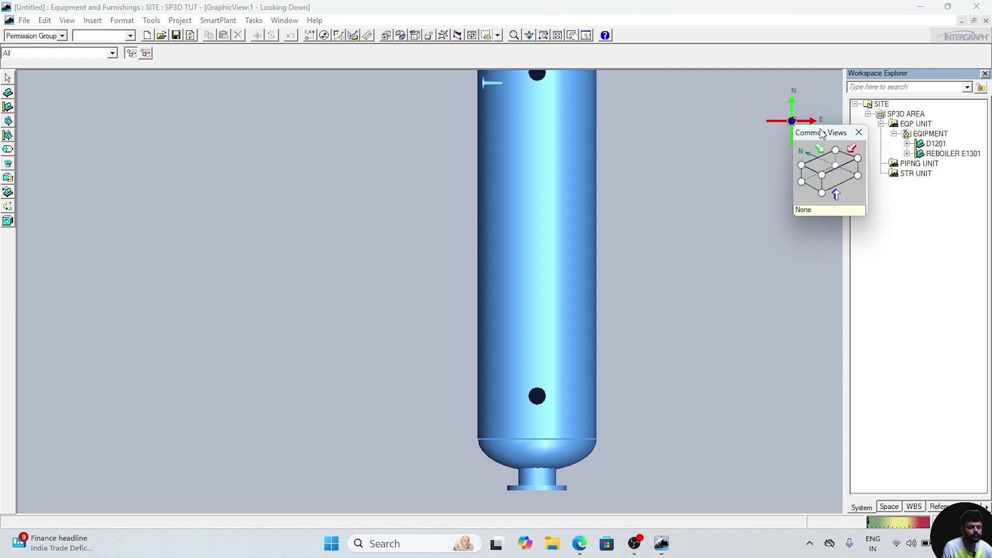
left_click_drag(822, 135, 782, 369)
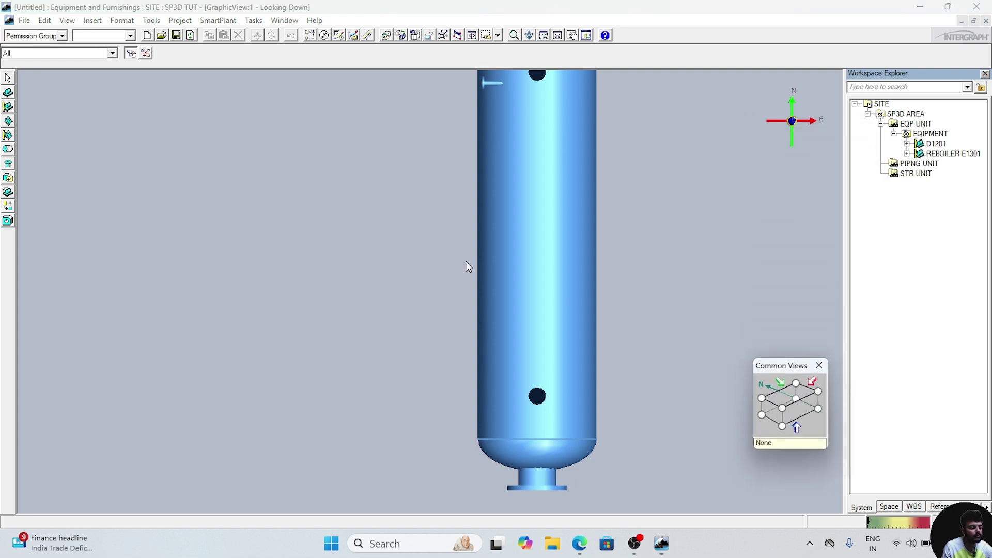
Step: Show the Shapes palette beside Common Views and set the model view to Looking East
left_click(9, 164)
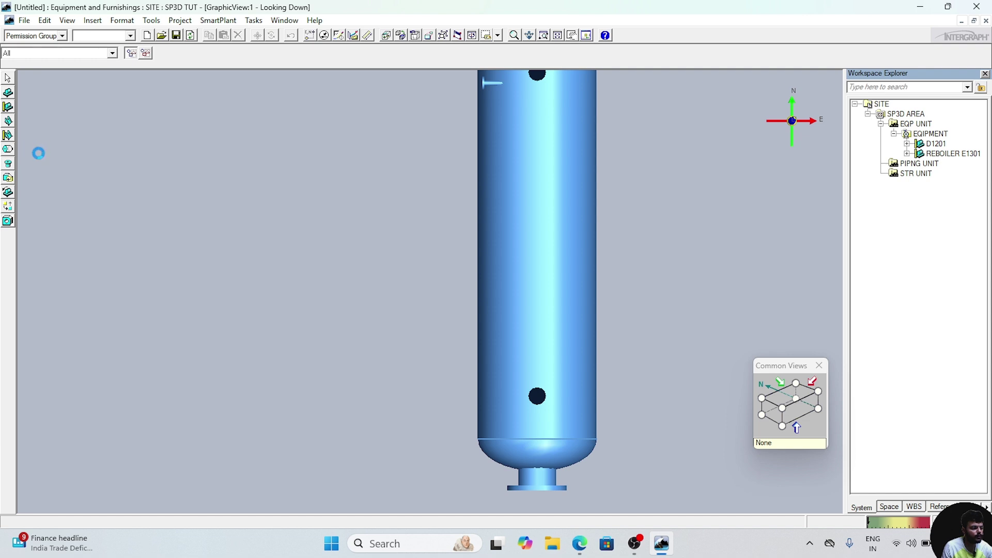
left_click_drag(39, 151, 670, 398)
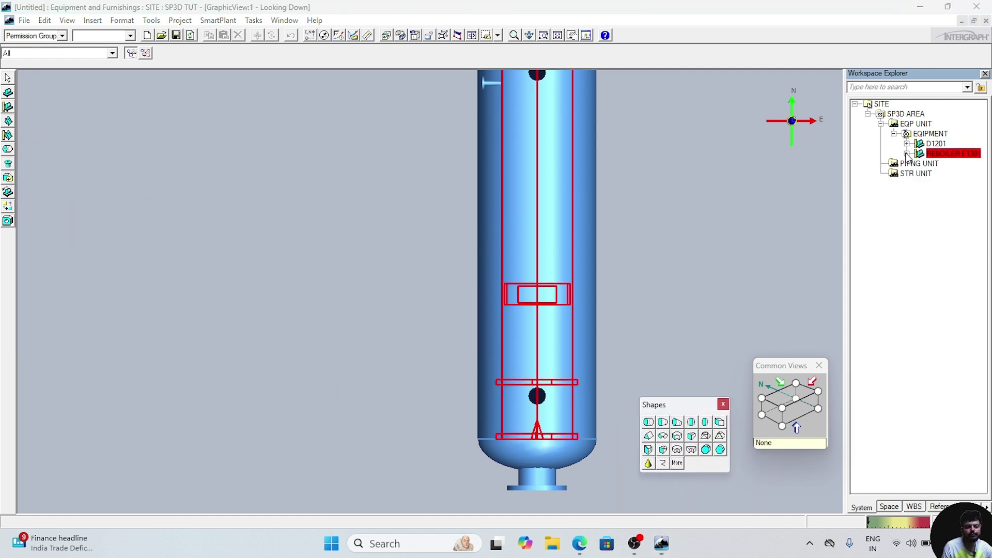
left_click(765, 412)
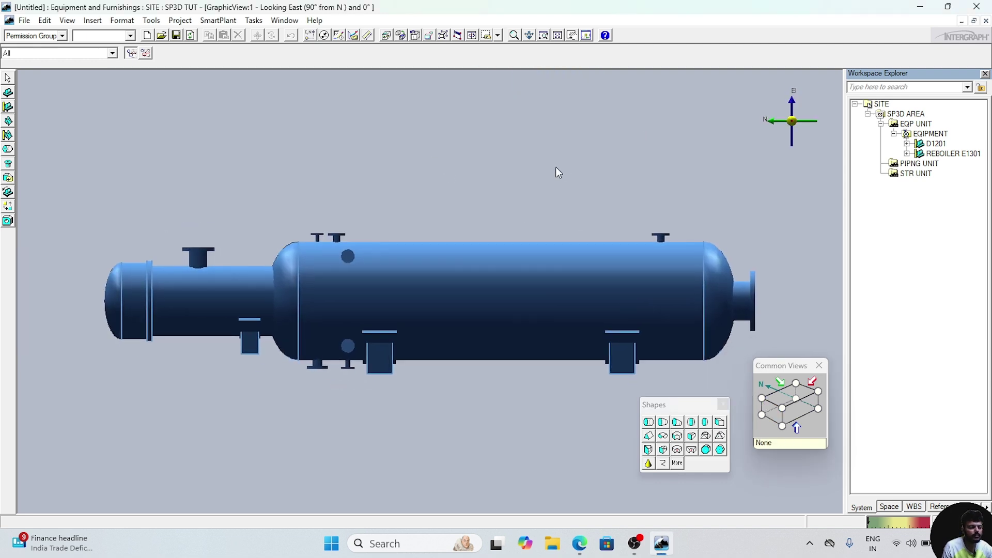
Step: Hide the existing equipment D1201 and REBOILER E1301 in the graphic view
left_click(935, 145)
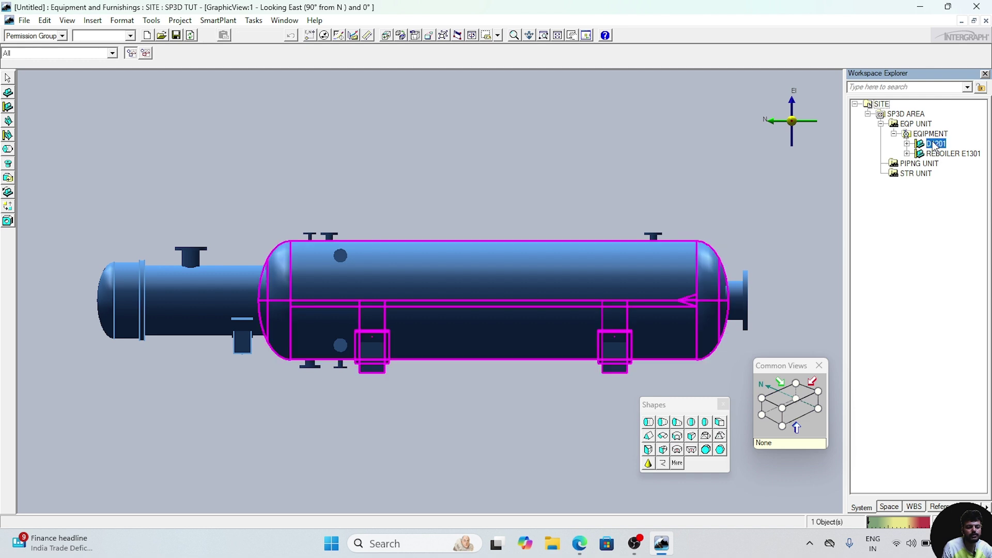
right_click(935, 145)
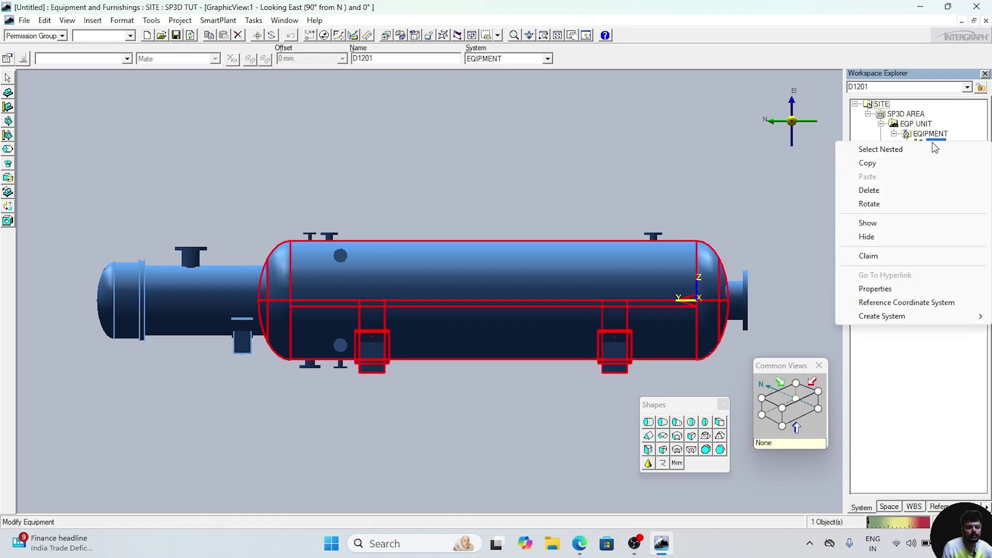
left_click(888, 238)
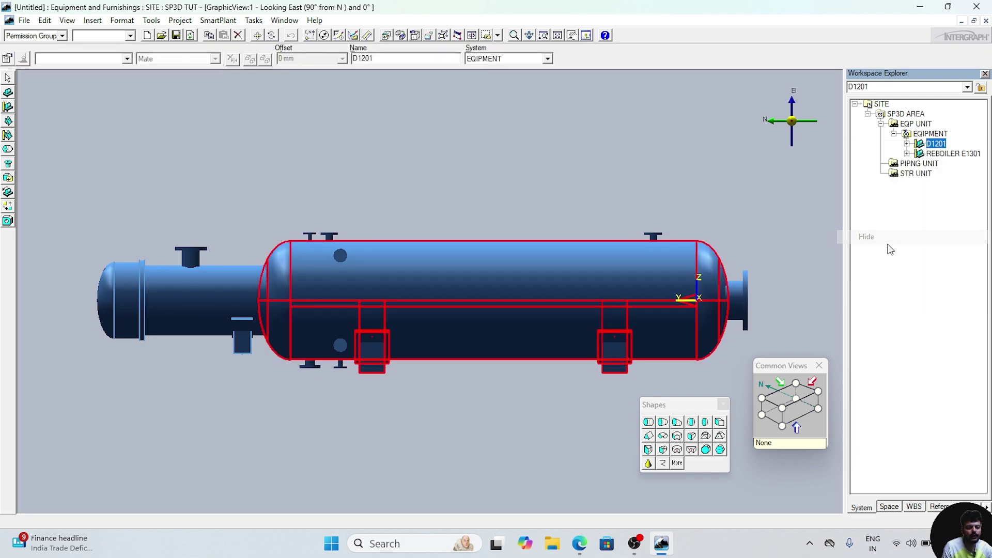
left_click(953, 155)
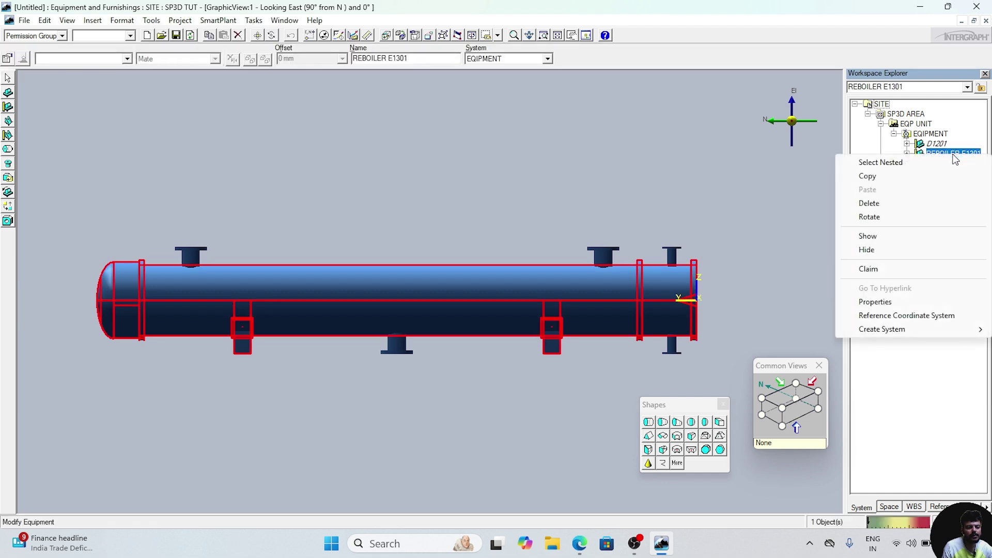
right_click(953, 155)
left_click(883, 251)
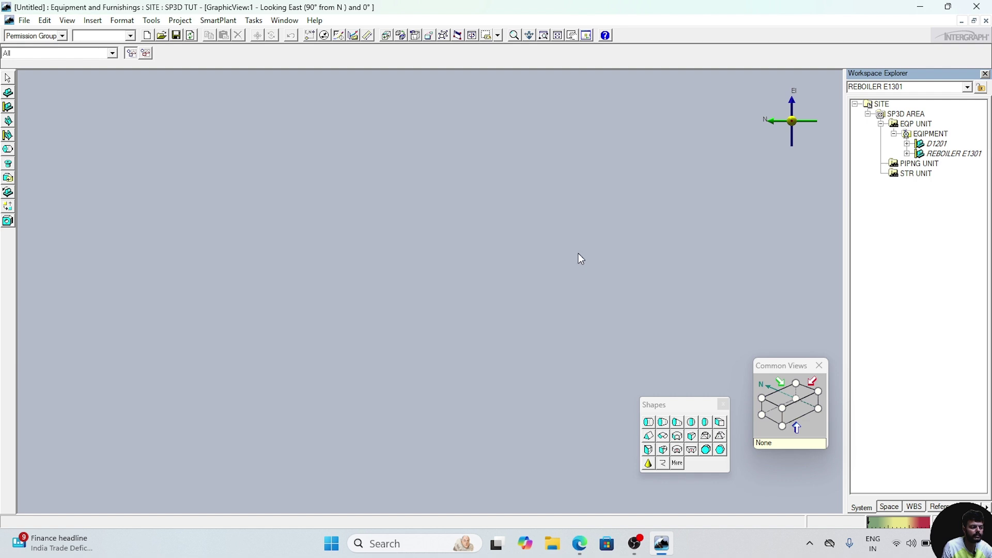
Step: Start new designed equipment under EQIPMENT with the Process horizontal vessel type Horizontal Drum with Saddle, and open its name for editing
left_click(930, 134)
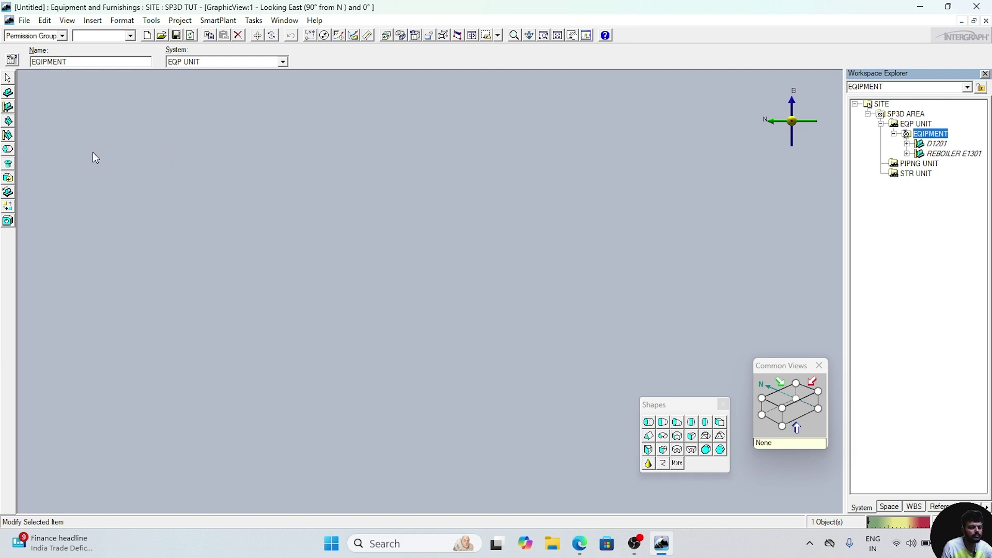
left_click(7, 108)
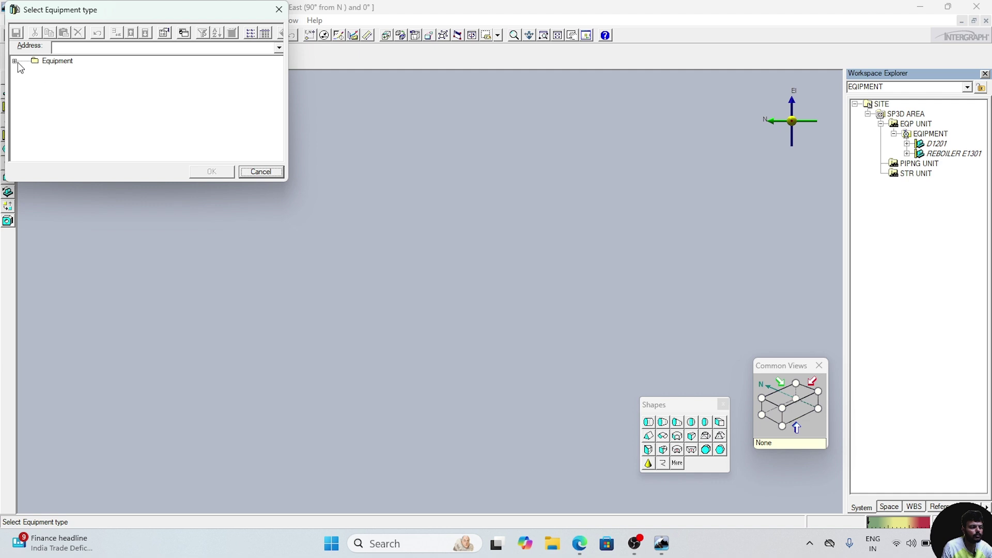
left_click(14, 61)
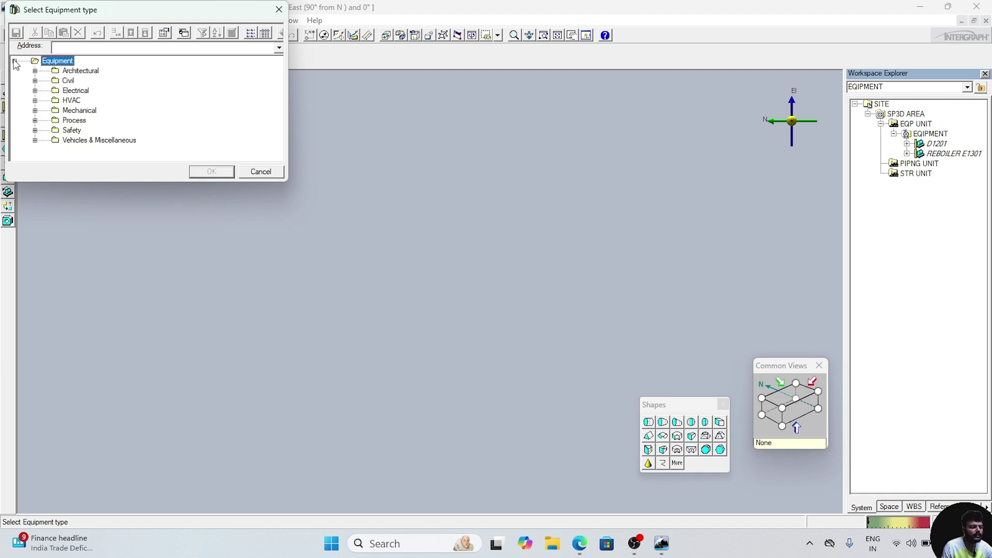
left_click(36, 120)
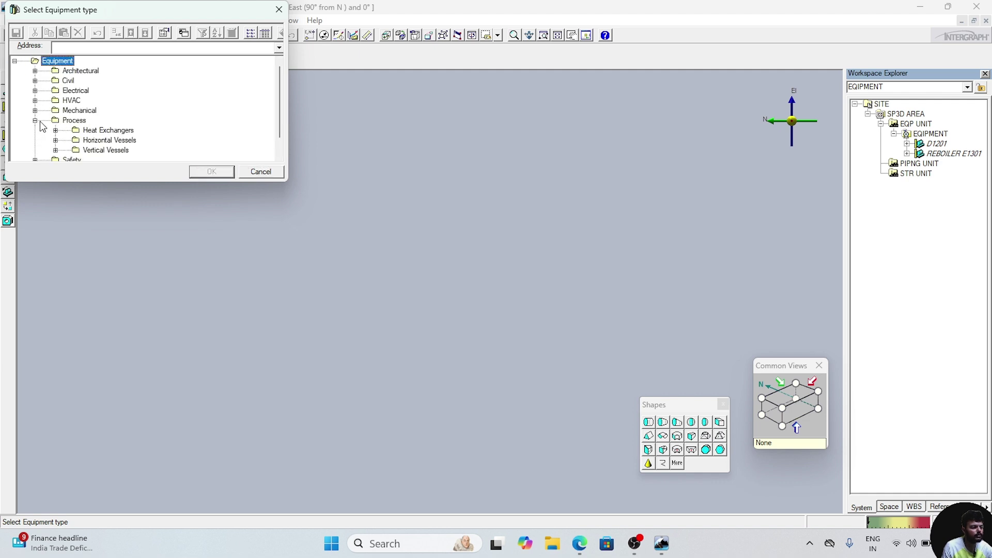
left_click(56, 141)
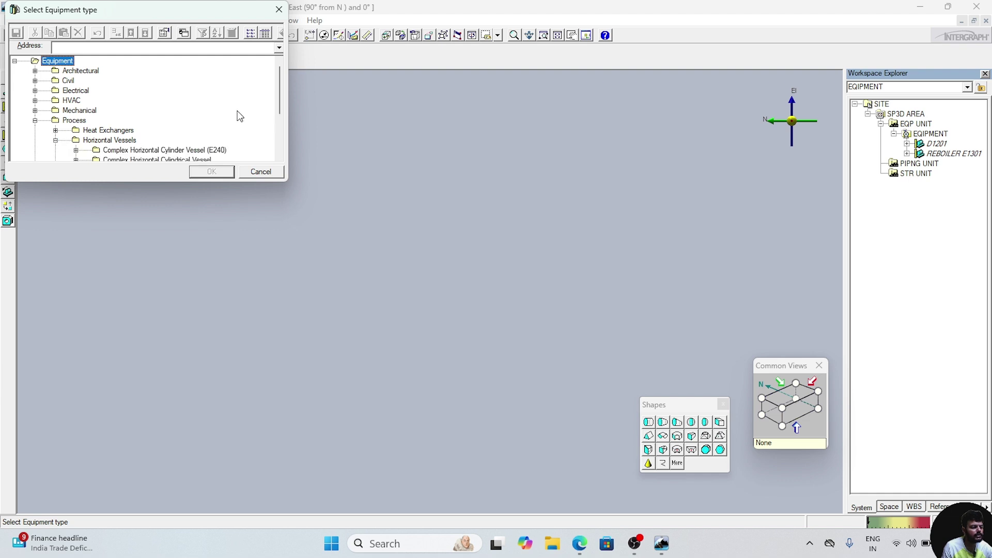
left_click_drag(283, 97, 281, 110)
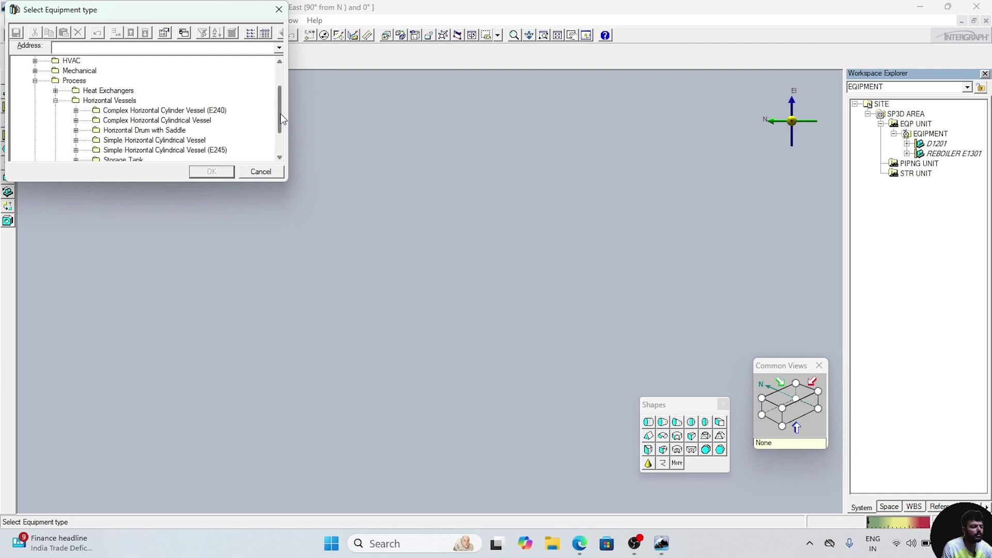
left_click(158, 130)
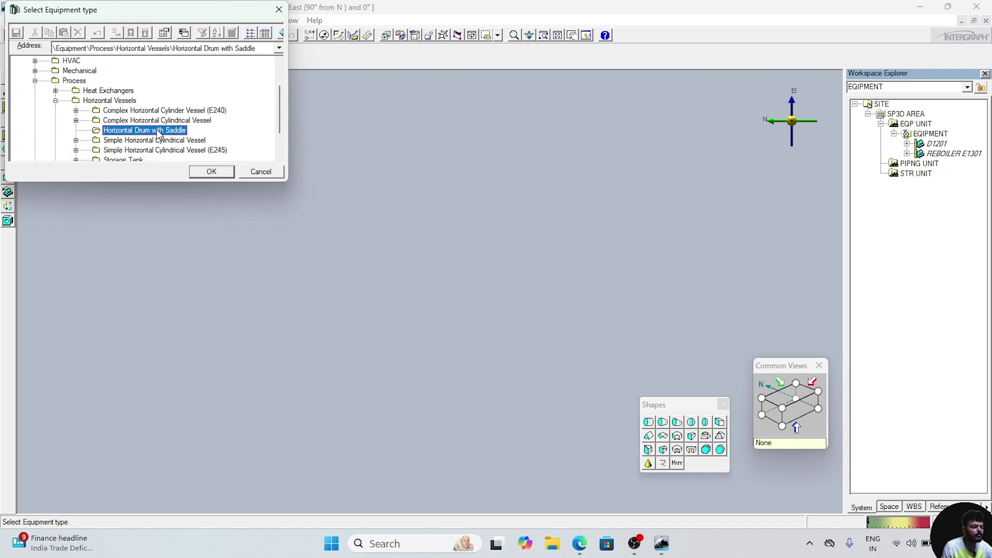
left_click(198, 169)
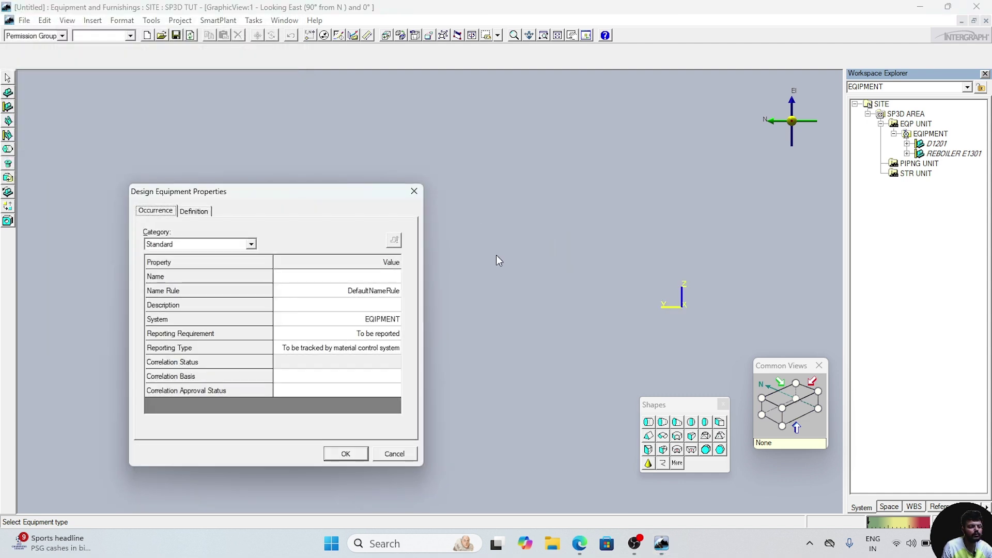
left_click(380, 276)
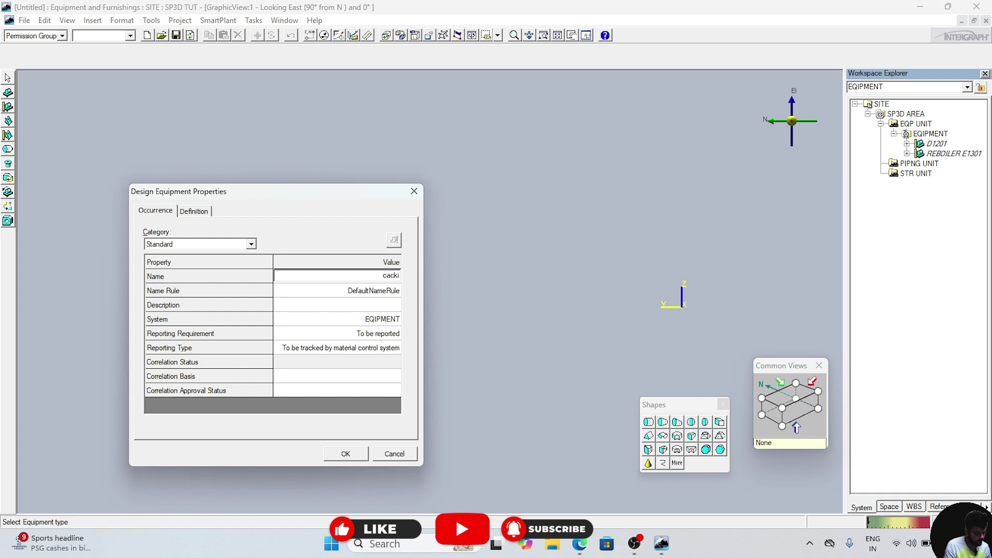
type("cacking to")
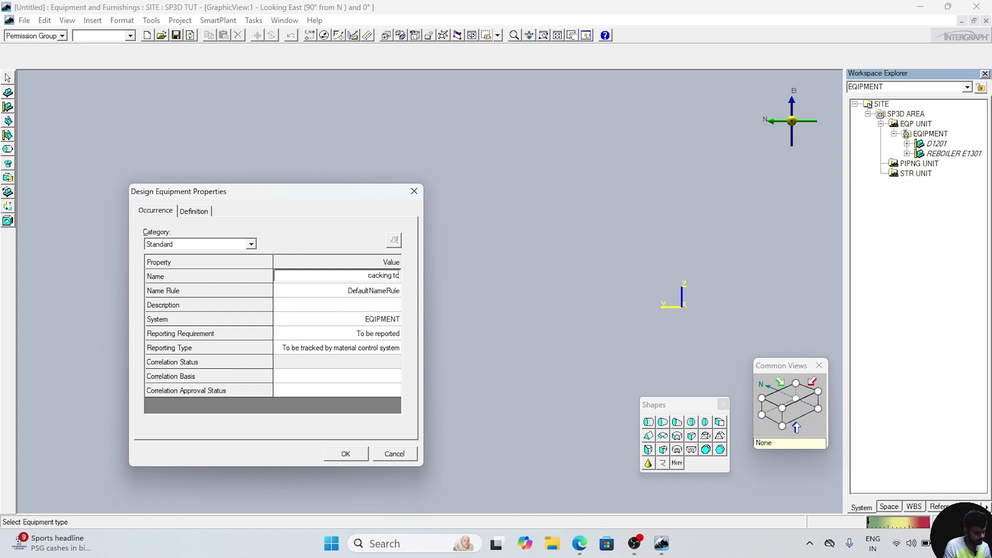
type("wer")
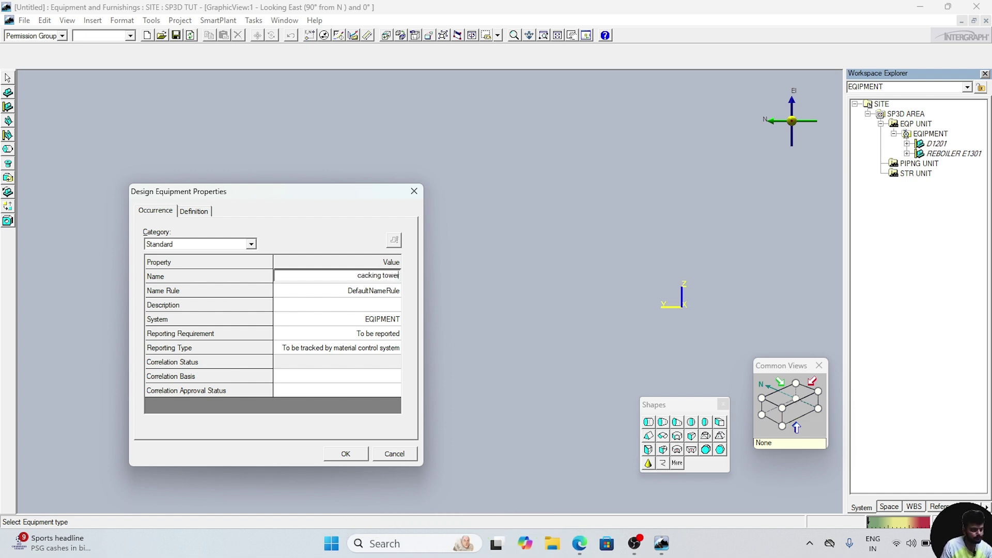
key("BackSpace")
key("BackSpace")
key("BackSpace")
key("BackSpace")
key("BackSpace")
key("BackSpace")
key("BackSpace")
key("BackSpace")
key("BackSpace")
key("BackSpace")
key("BackSpace")
key("BackSpace")
key("BackSpace")
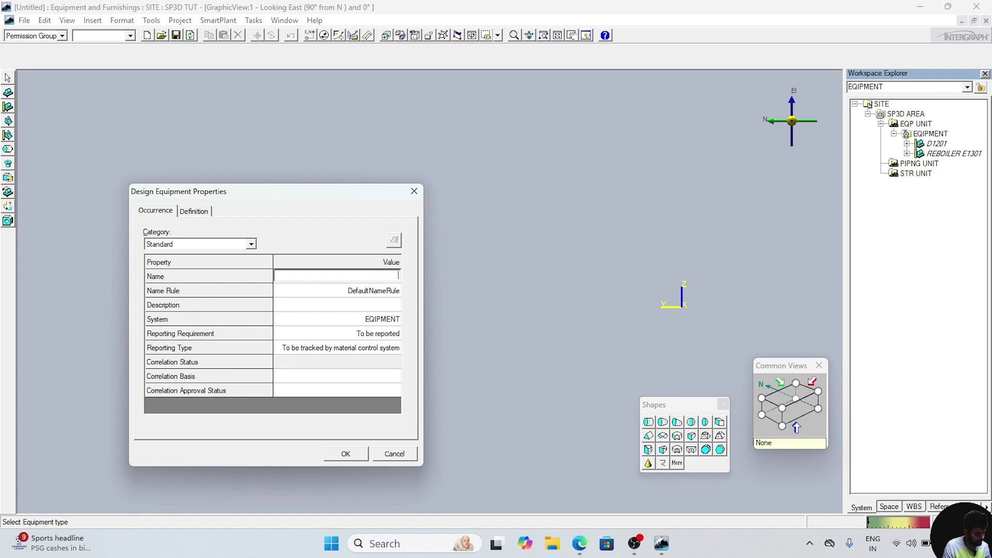
Step: Name the new designed equipment CRACKING TOWER and accept its properties
type("CRACK")
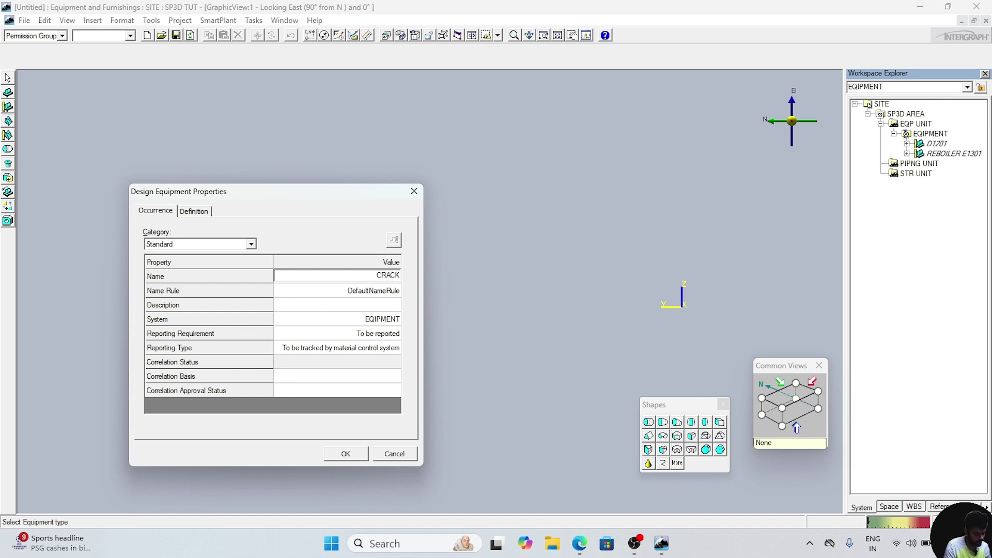
type("ING TOW")
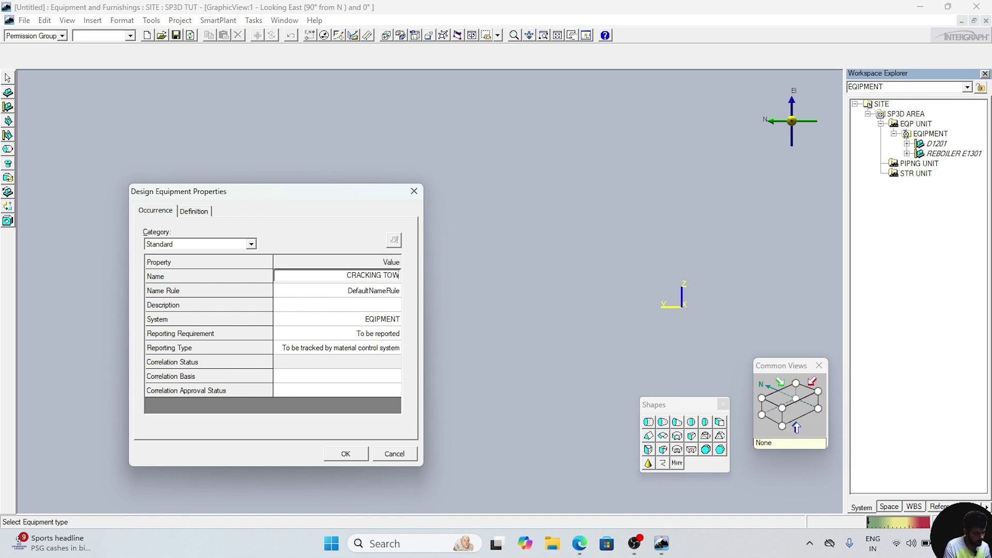
type("ER")
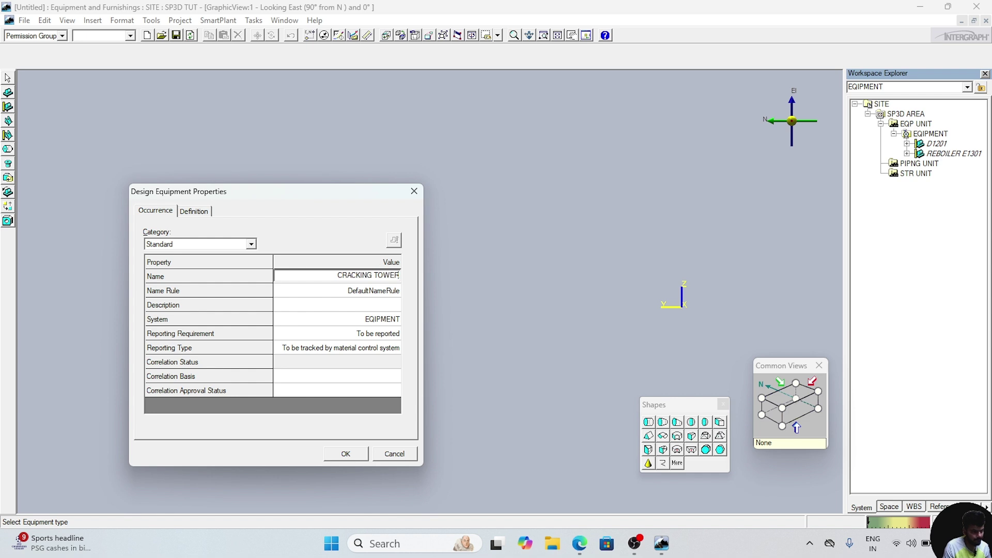
left_click(345, 457)
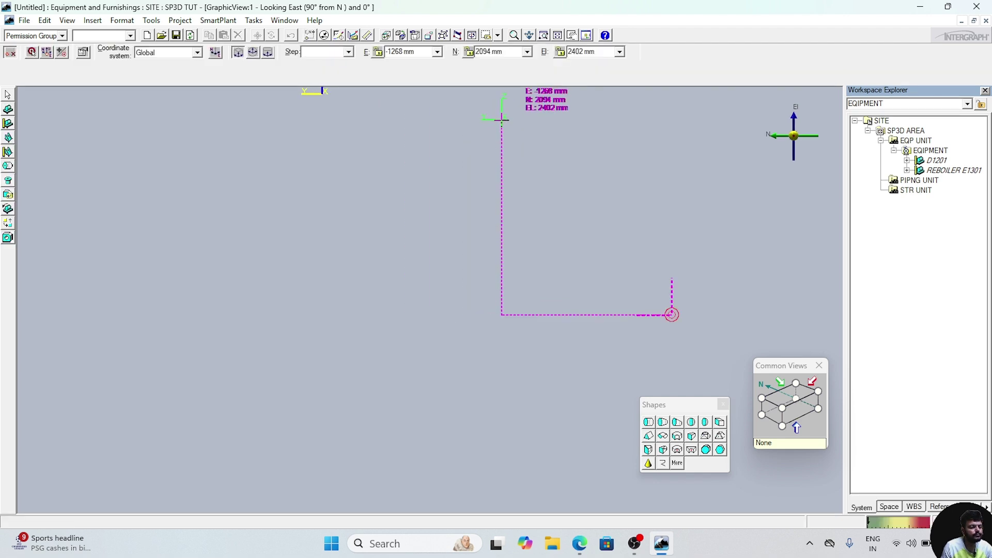
Step: Place the CRACKING TOWER equipment at the global origin with E, N and El all locked at 0 mm
left_click(420, 51)
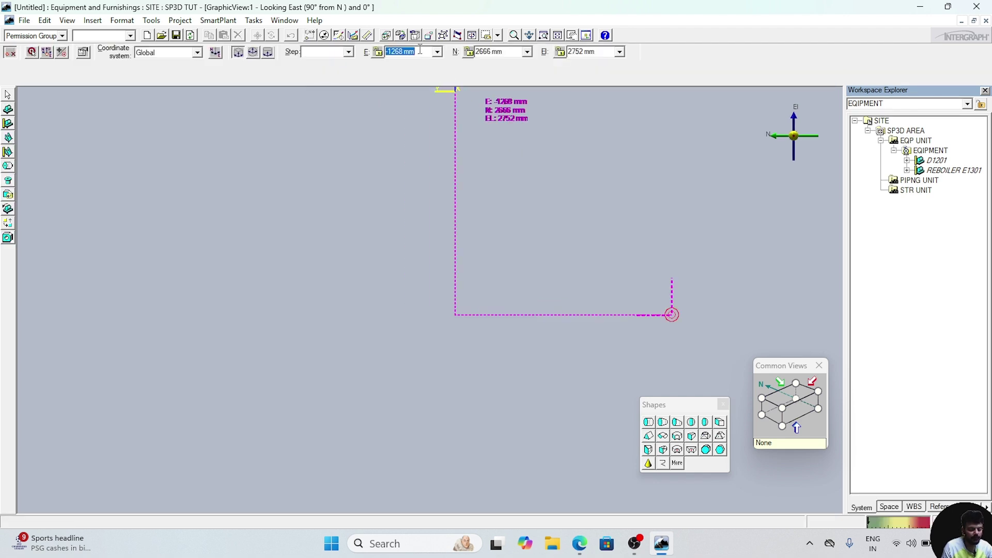
type("0")
key("Return")
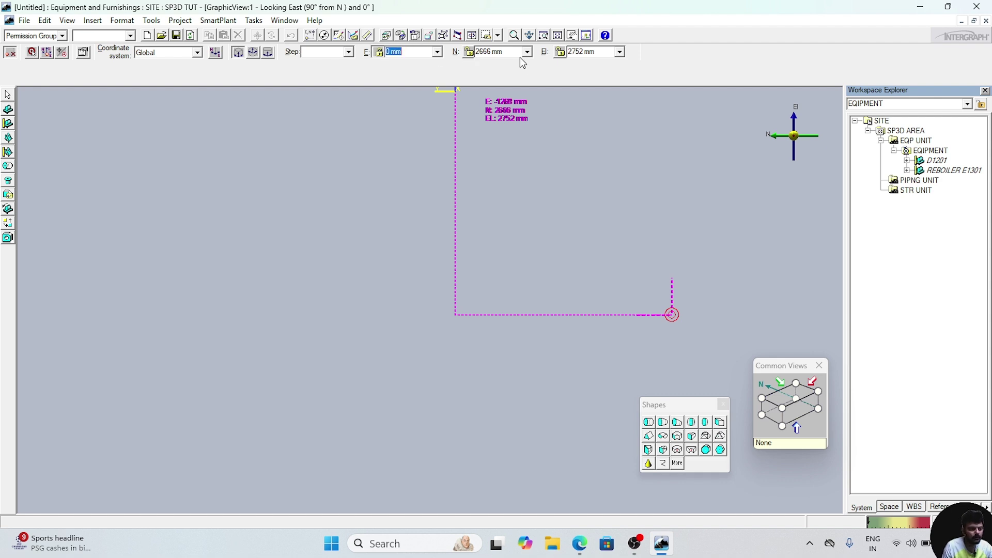
left_click(505, 50)
type("0")
key("Return")
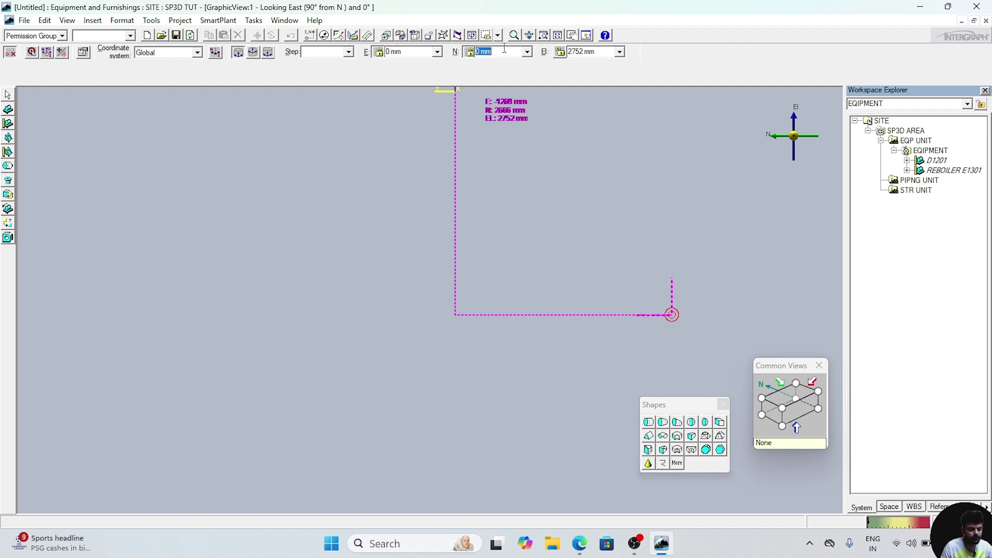
left_click(605, 52)
type("0")
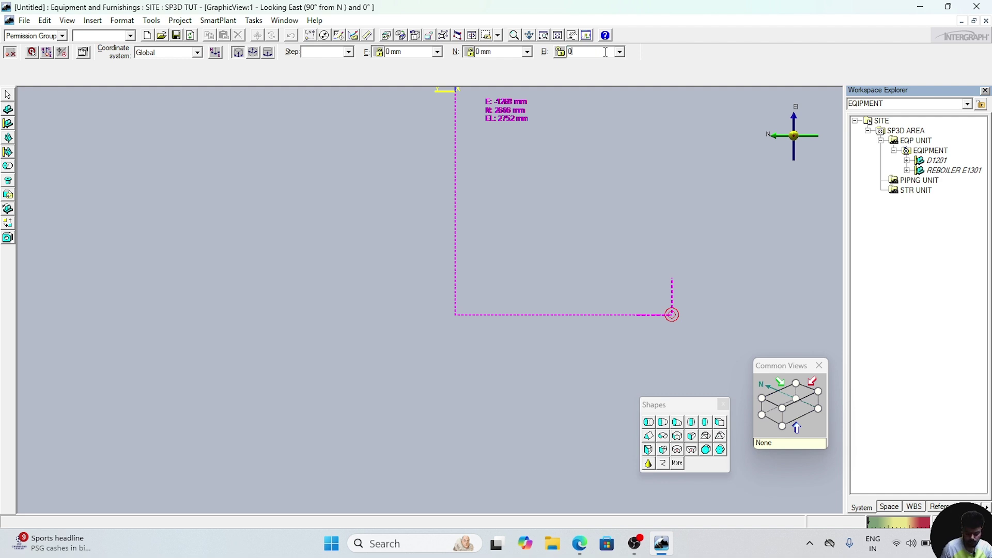
key("Return")
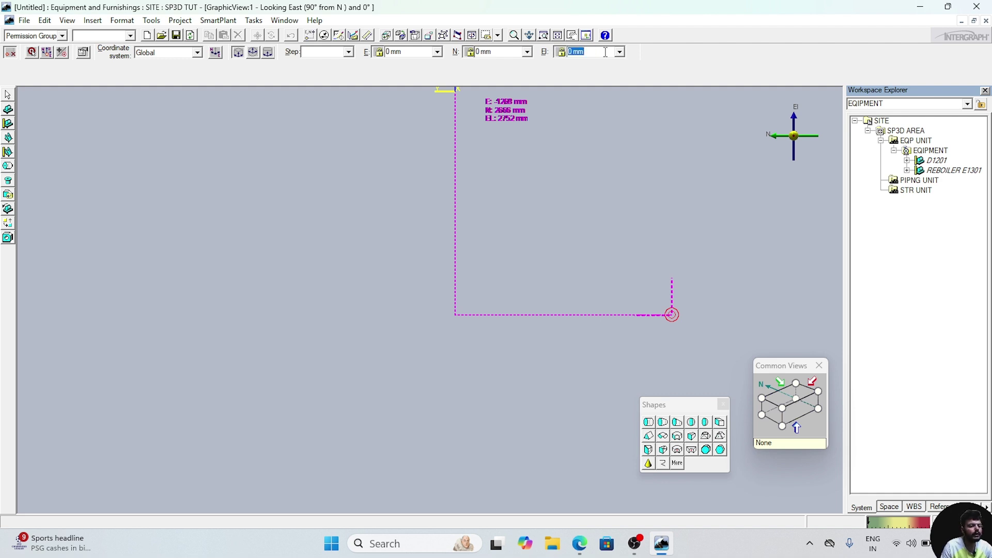
left_click(519, 221)
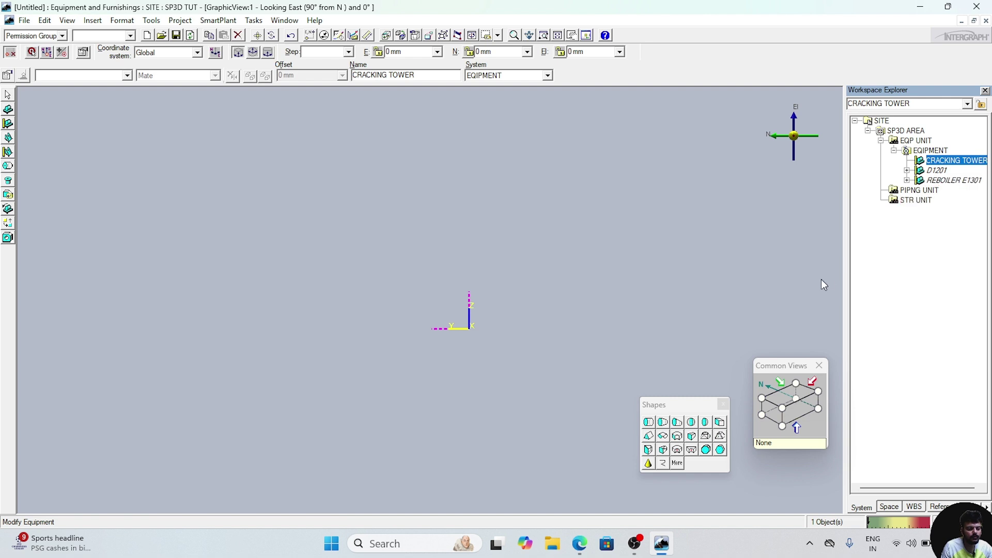
Step: Add a rectangular solid shape named SQ PLT to CRACKING TOWER with A 2100 mm, B 2100 mm and C 50 mm
left_click(720, 423)
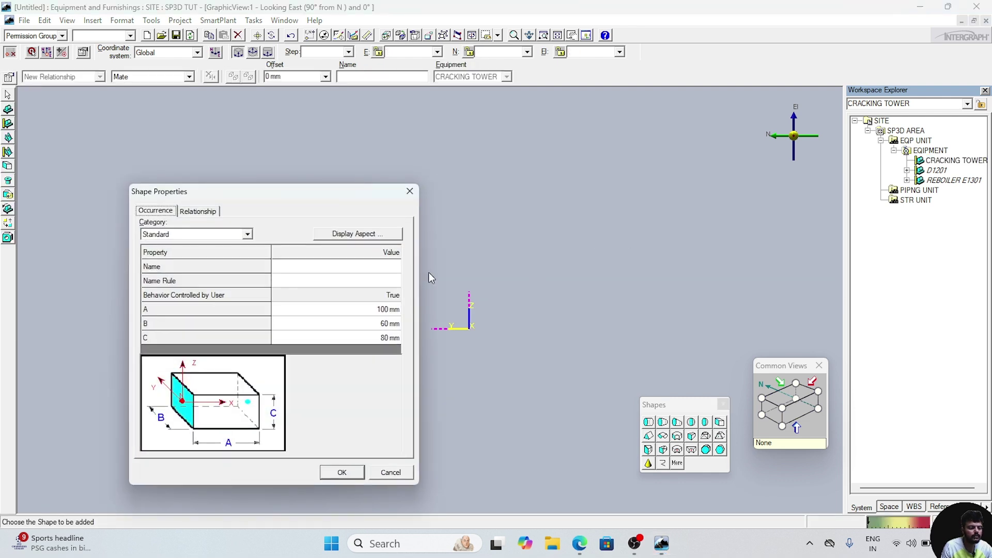
left_click(377, 267)
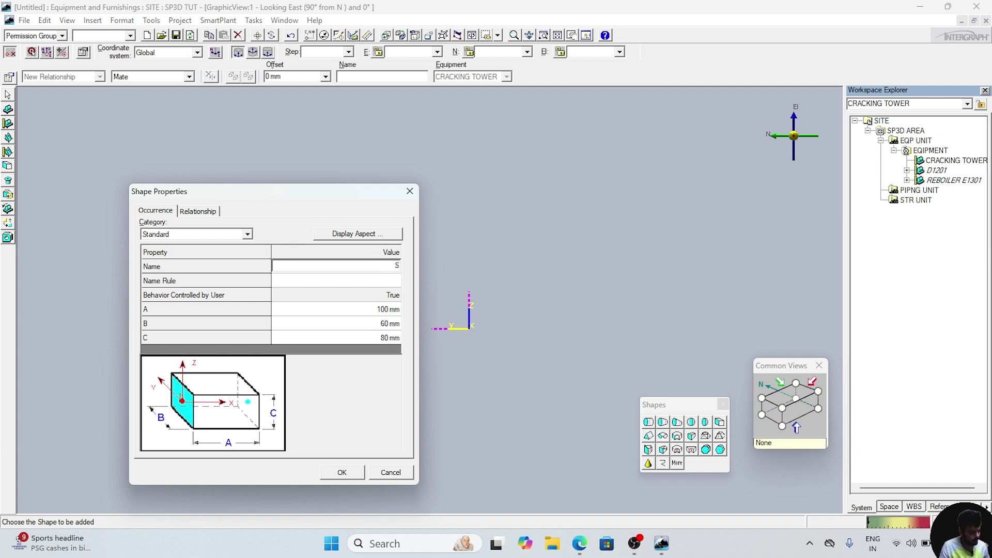
type("SQ PLT")
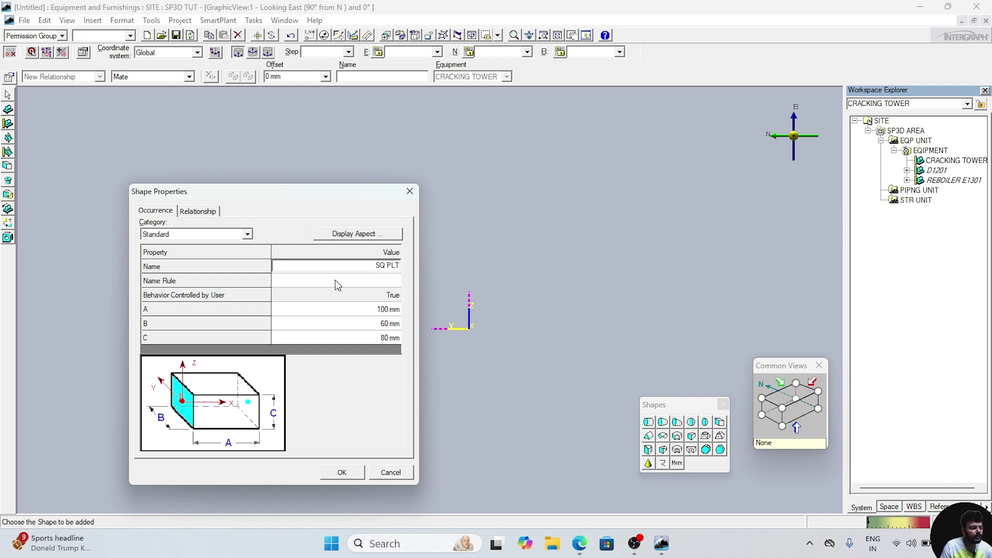
left_click(356, 308)
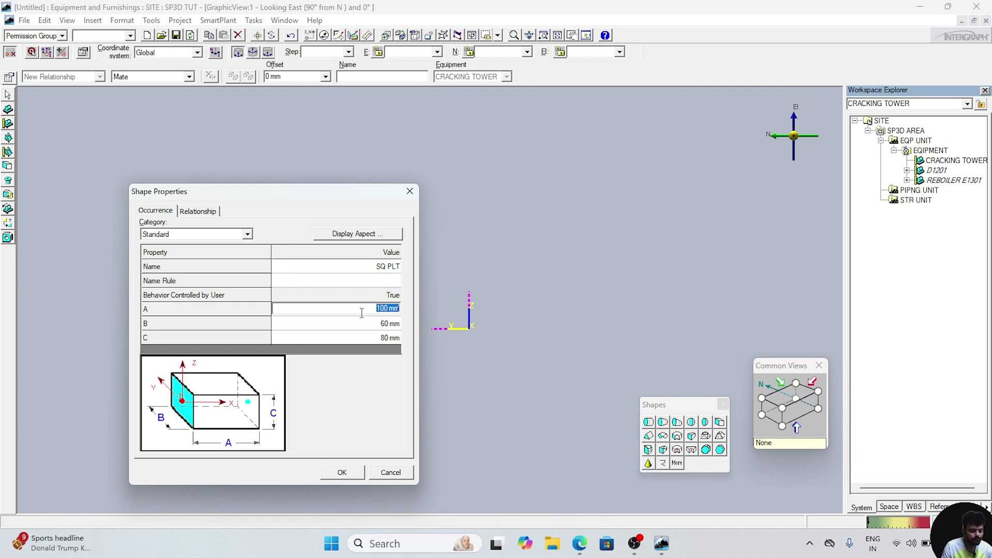
type("21")
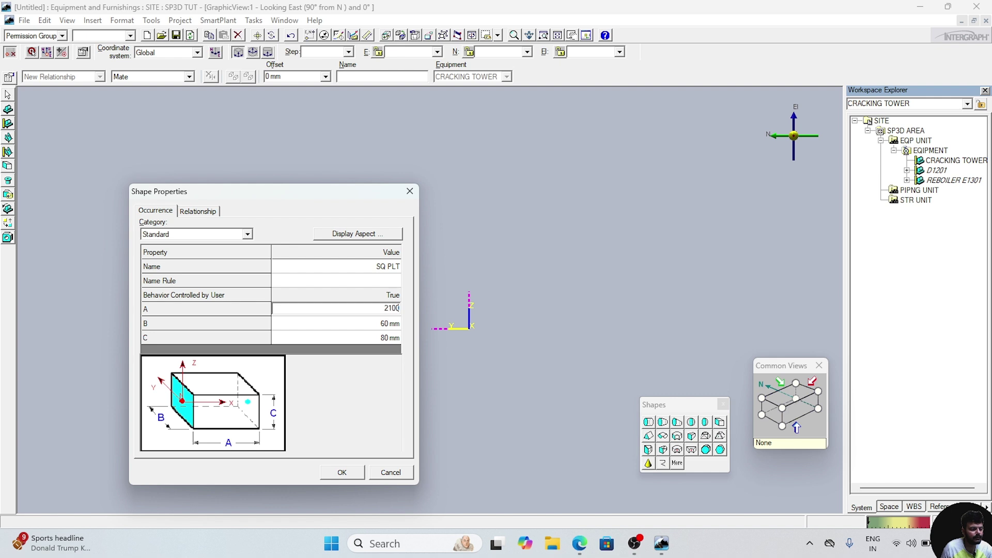
left_click(368, 323)
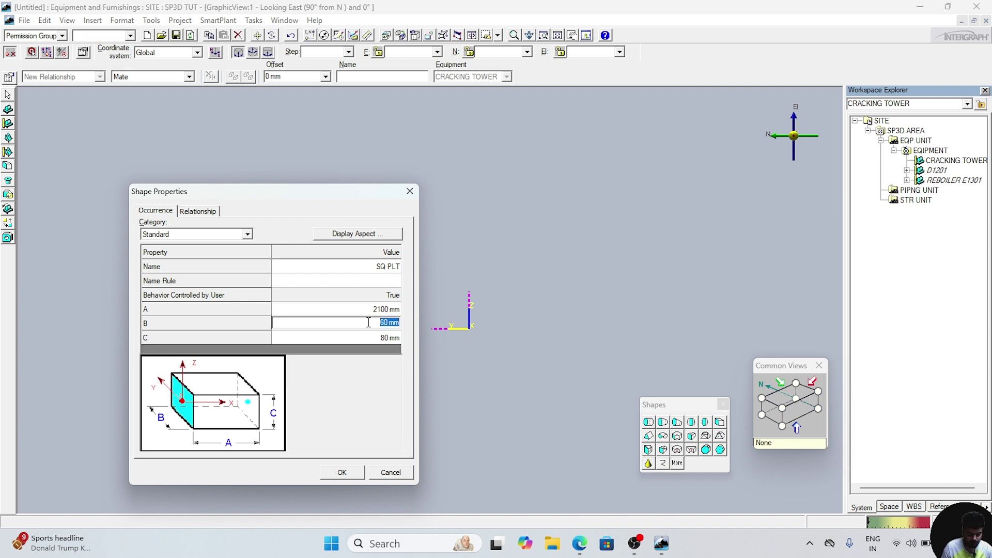
type("2100")
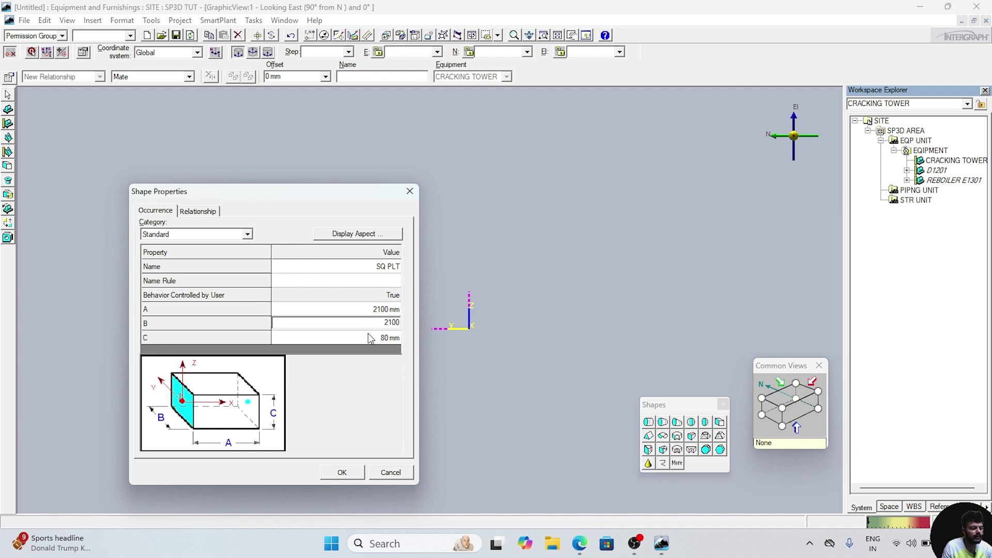
left_click(371, 338)
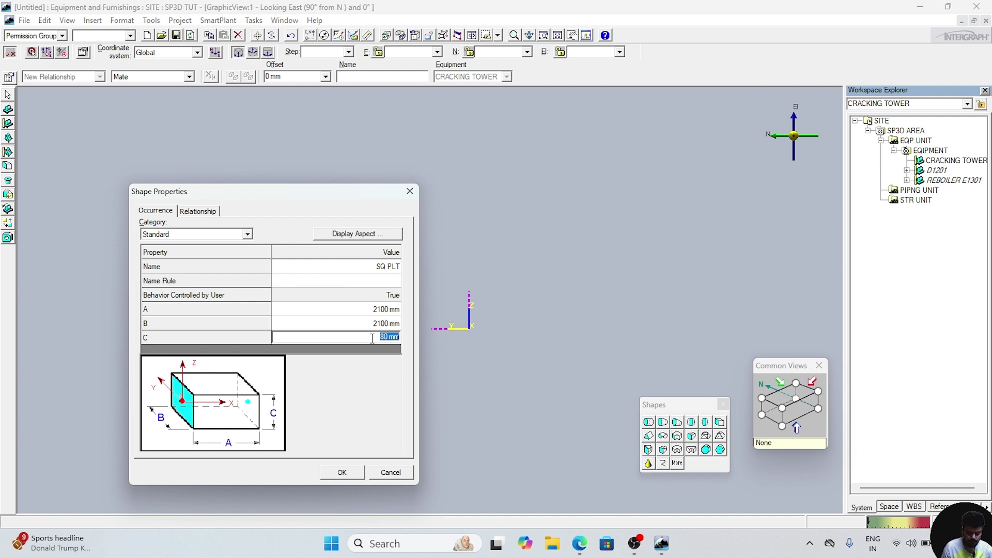
type("50")
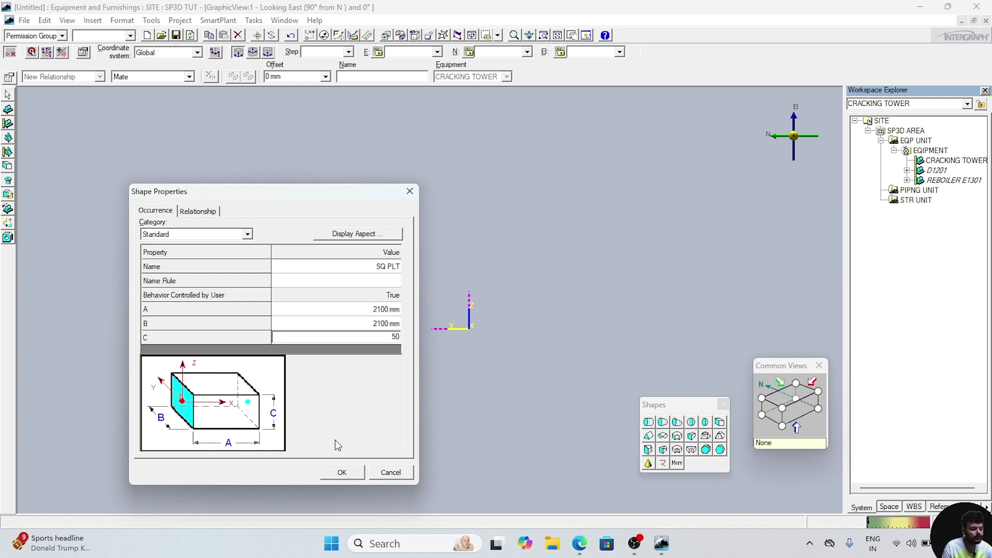
left_click(341, 472)
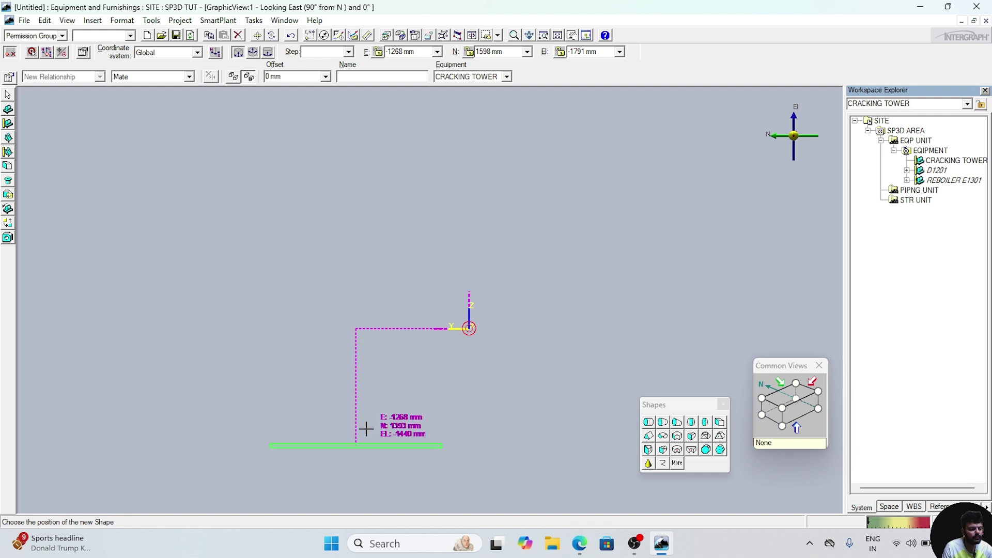
Step: Place the SQ PLT shape at the CRACKING TOWER origin with E, N and El all locked at 0 mm
left_click(414, 51)
type("0mm")
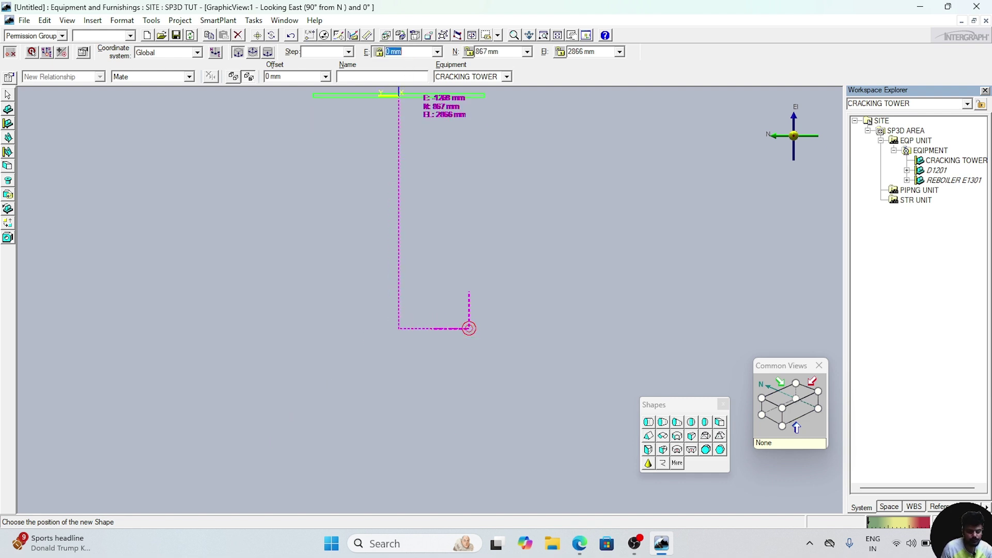
left_click(507, 52)
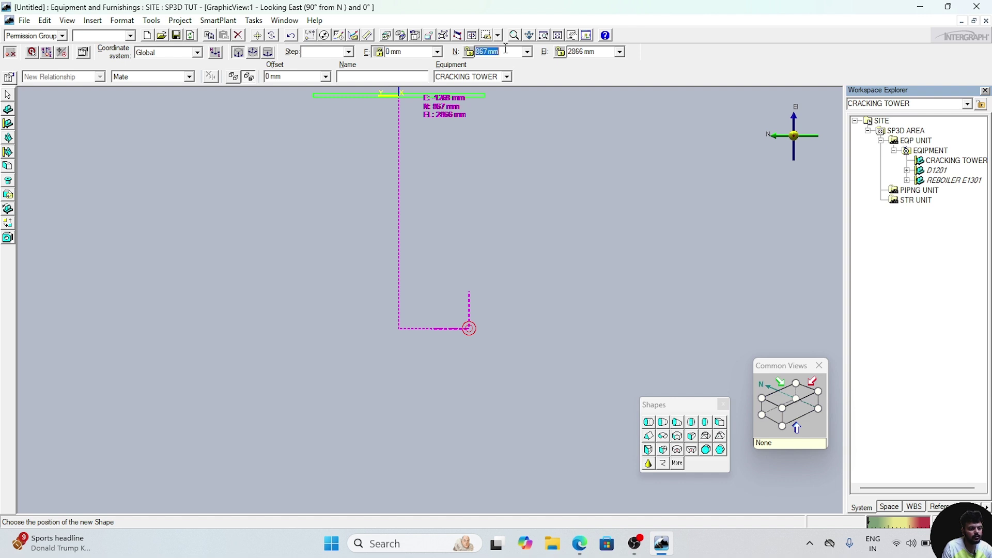
type("0mm")
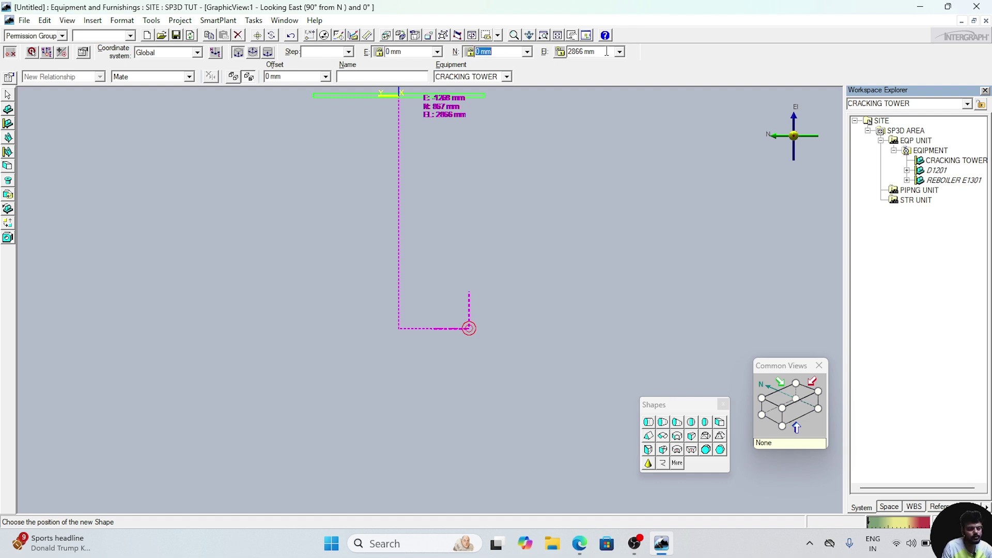
triple_click(606, 51)
type("0")
key("Return")
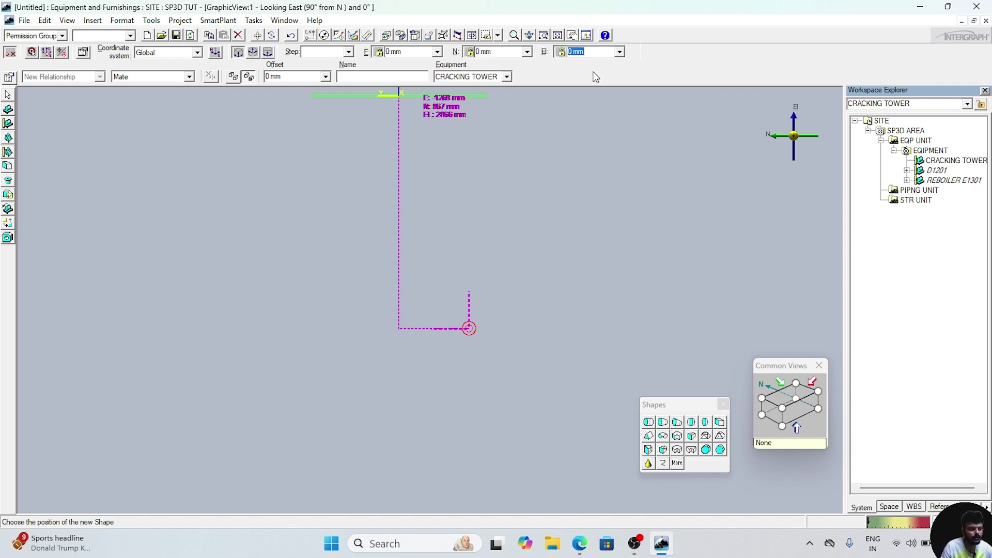
left_click(549, 235)
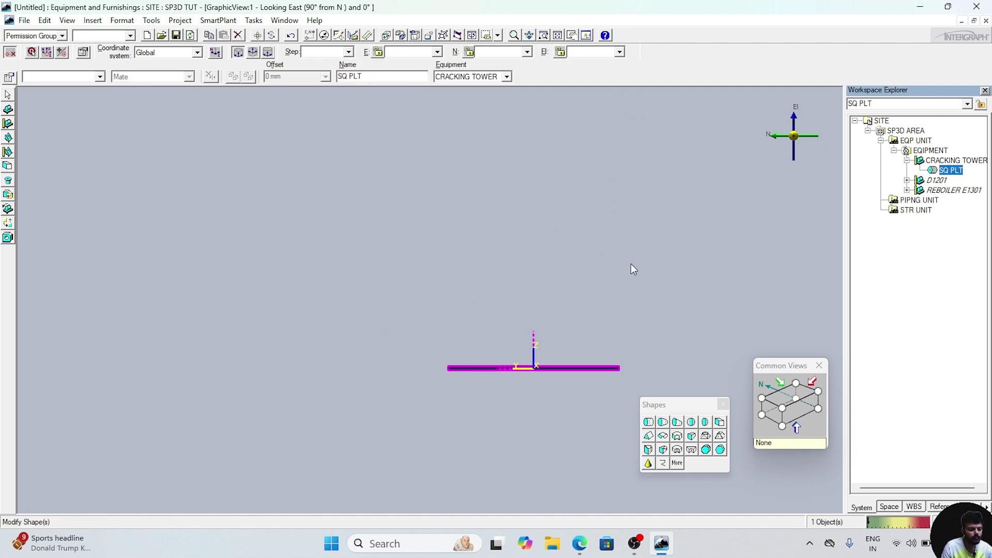
Step: Rotate the SQ PLT shape until its local X axis points straight up along elevation
scroll(575, 332, "up", 4)
middle_click_drag(540, 356, 536, 256)
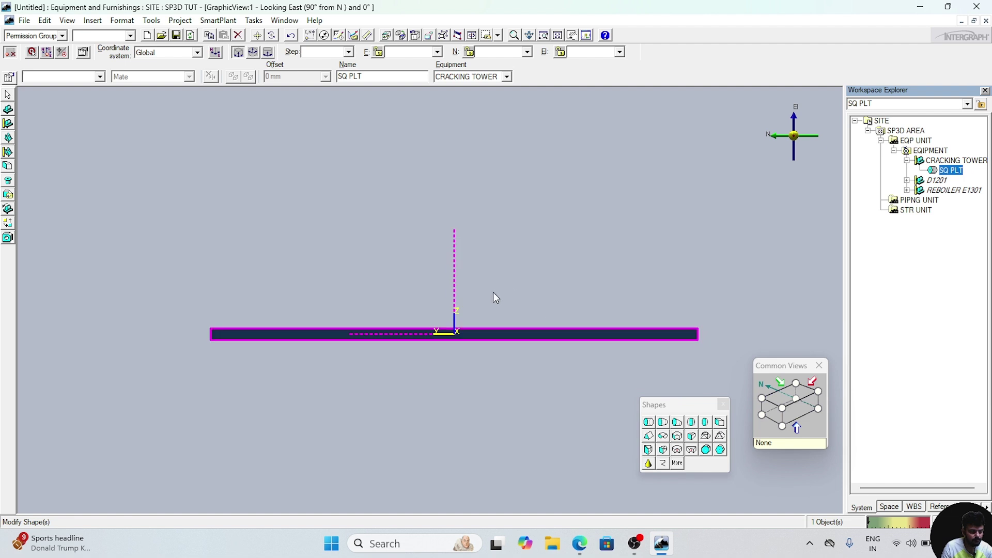
scroll(485, 302, "up", 3)
scroll(475, 308, "down", 3)
scroll(475, 308, "up", 1)
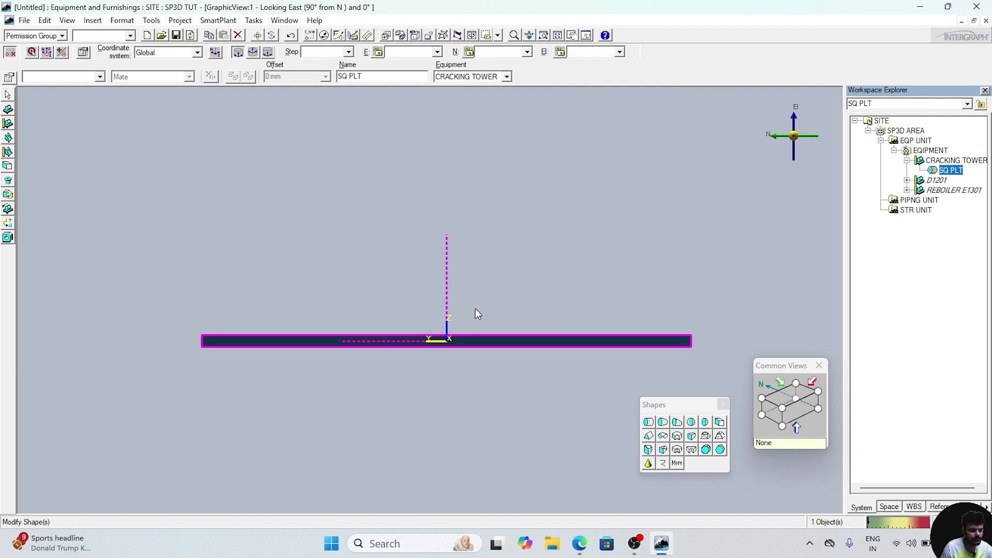
key("Right")
key("Left")
key("Left")
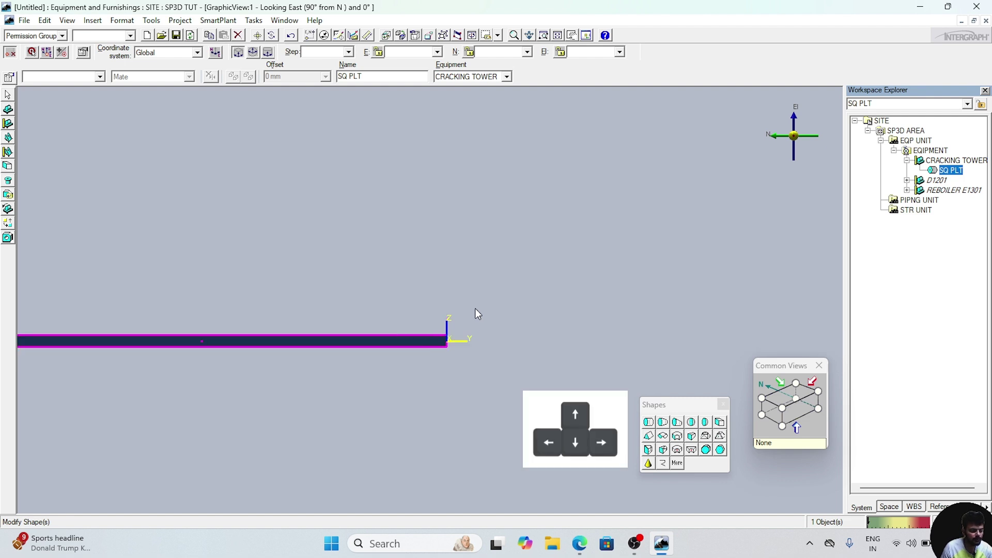
key("Up")
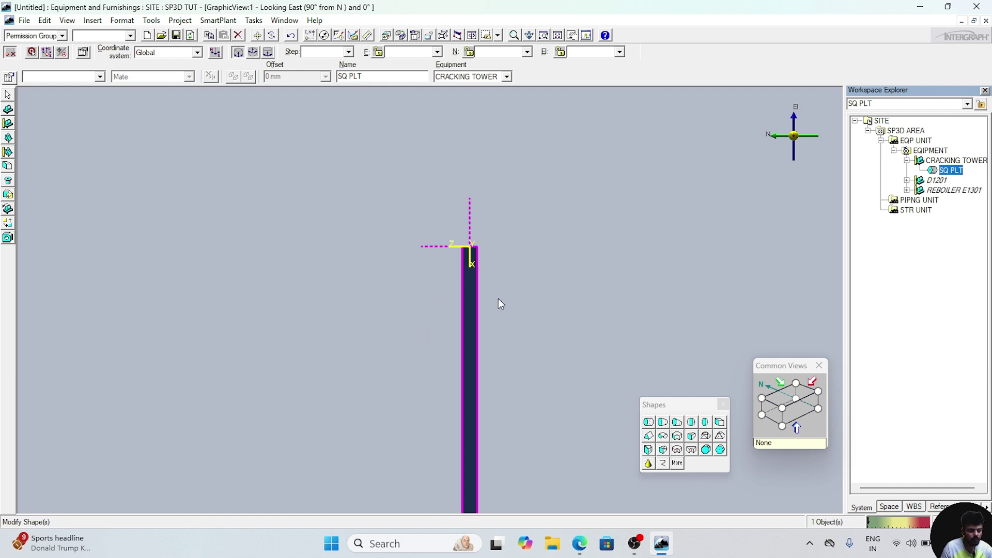
key("Up")
key("Up")
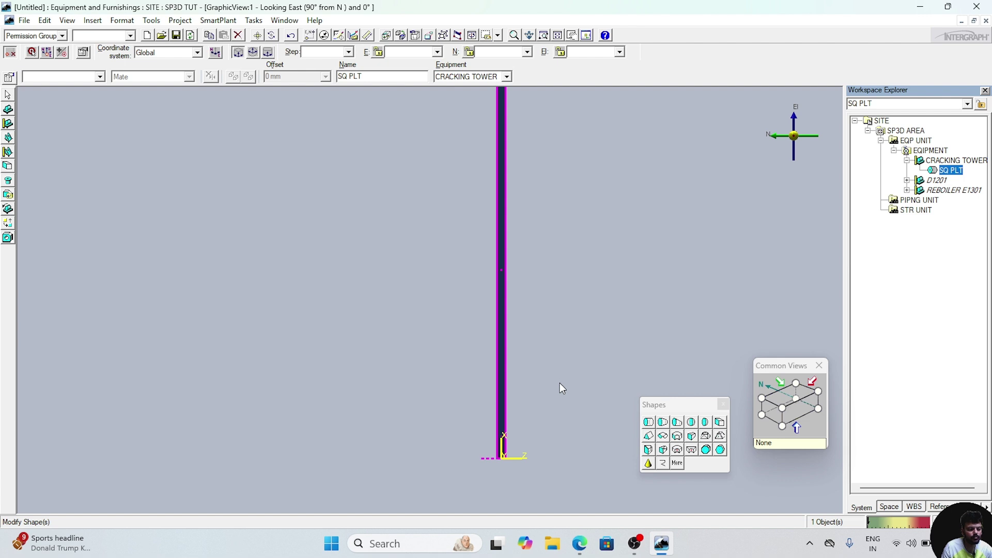
Step: Change the SQ PLT dimensions to A 50 mm and C 2100 mm, and accept the shape properties
right_click(950, 170)
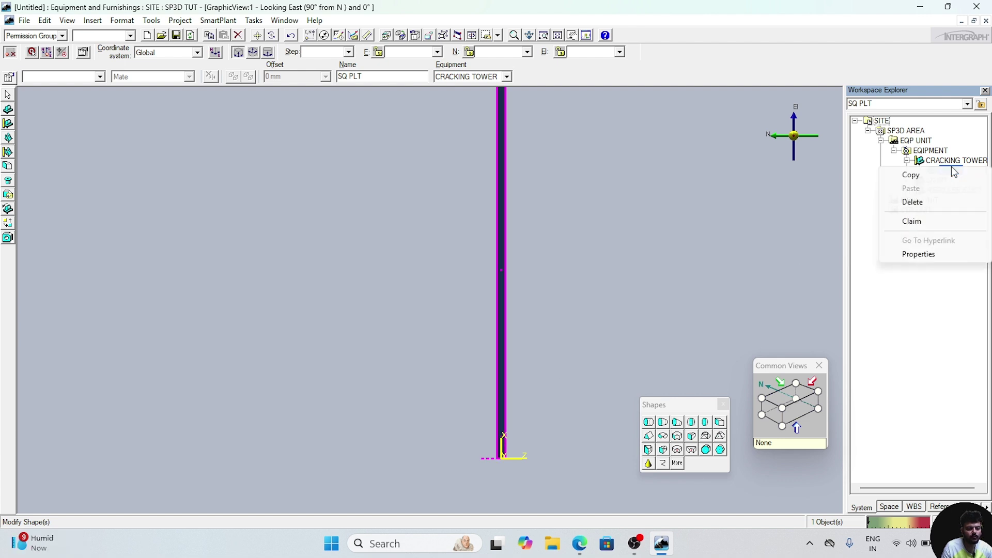
left_click(923, 256)
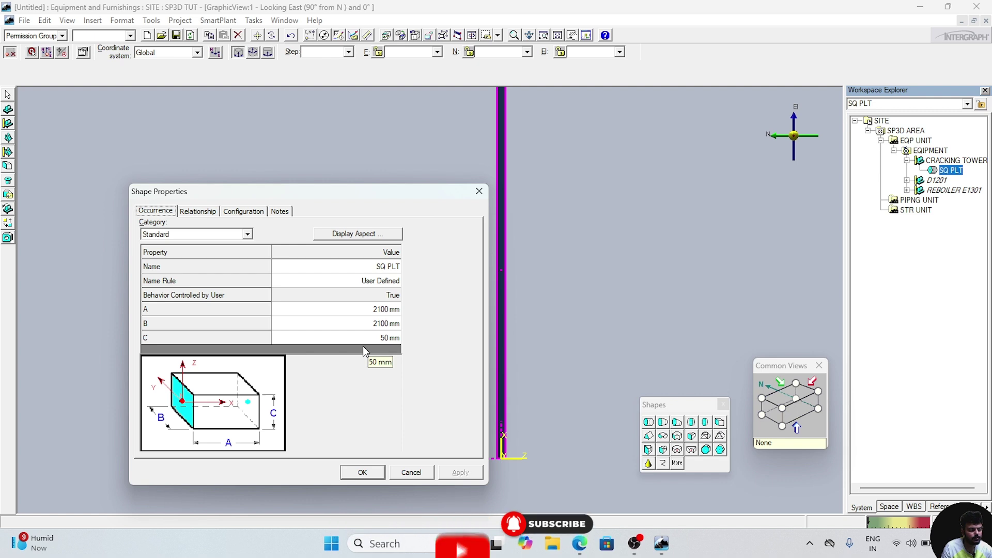
left_click(376, 310)
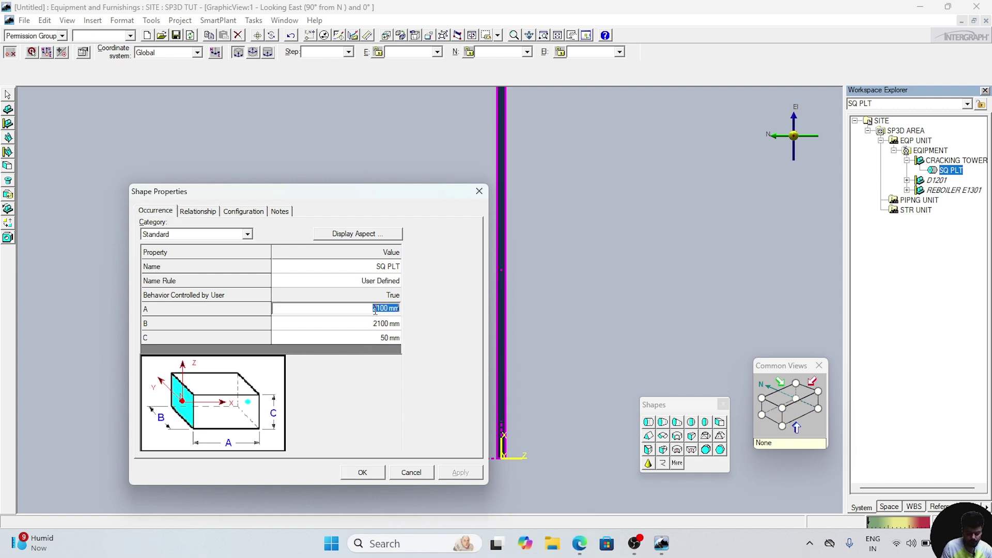
type("50")
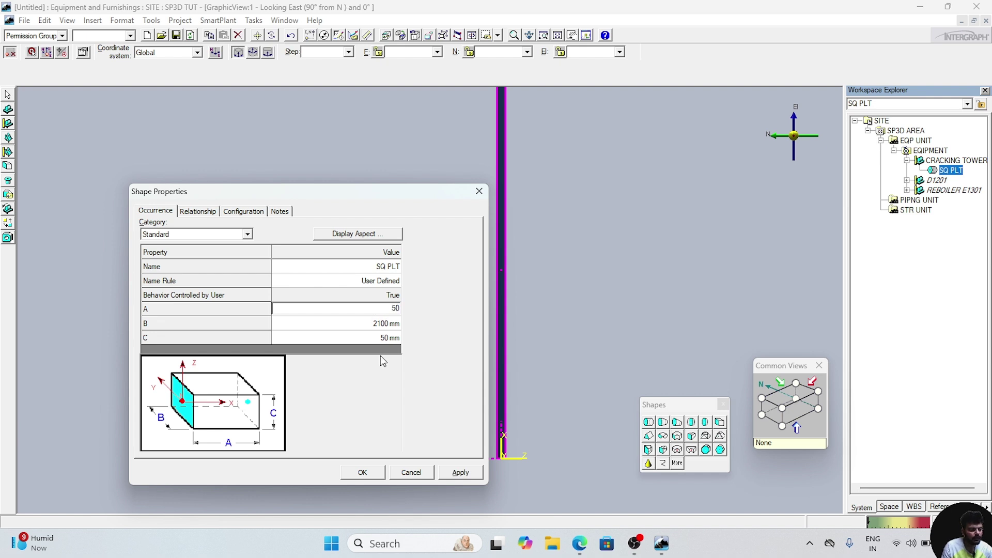
left_click(382, 338)
type("2100")
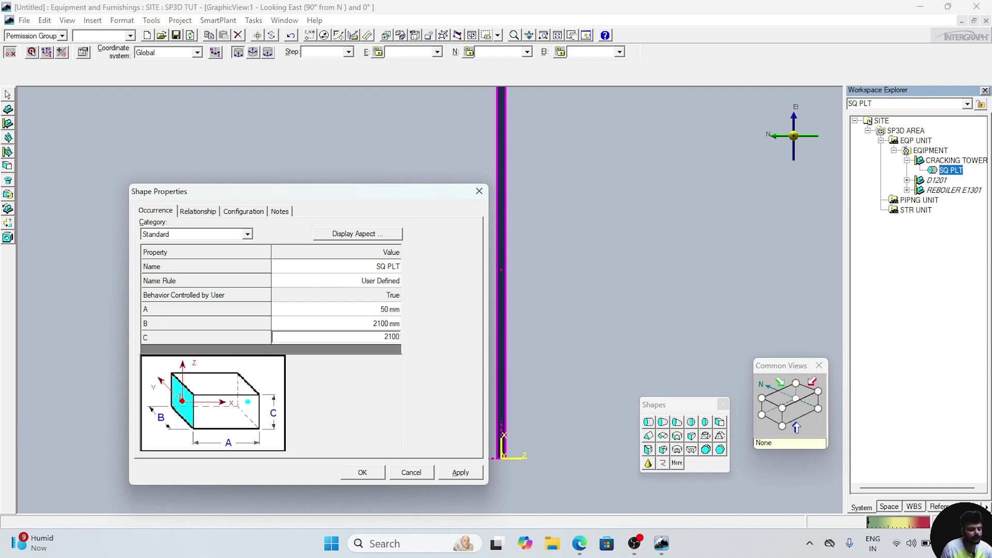
left_click(460, 472)
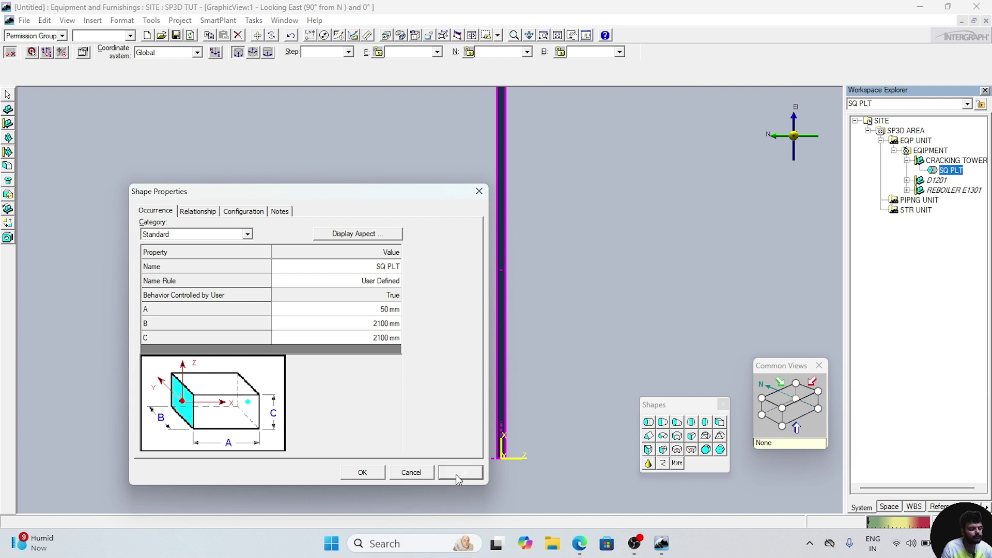
left_click(363, 472)
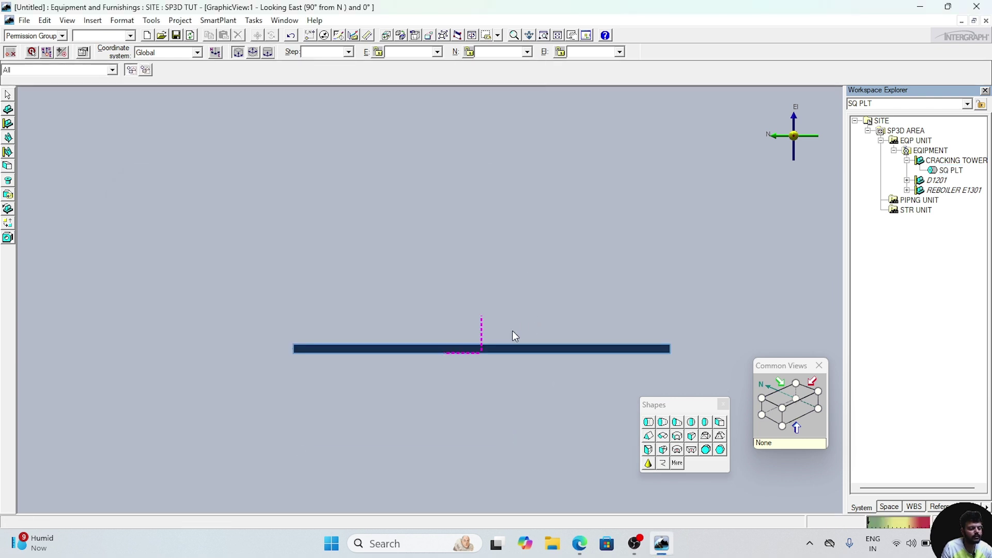
Step: Add a cylinder shape named CY1 to CRACKING TOWER with A 14076 mm and B 1413 mm
left_click(491, 350)
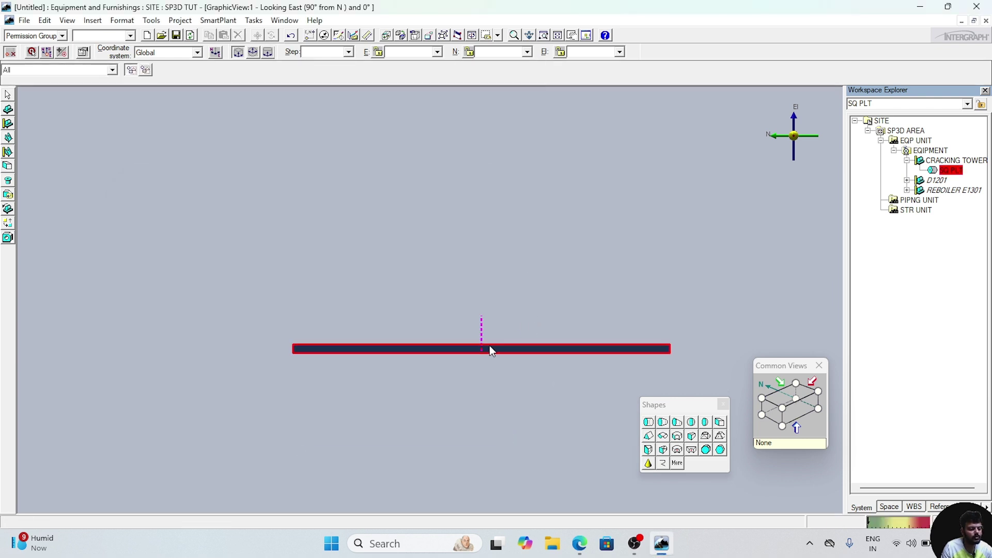
left_click(782, 408)
scroll(471, 385, "down", 5)
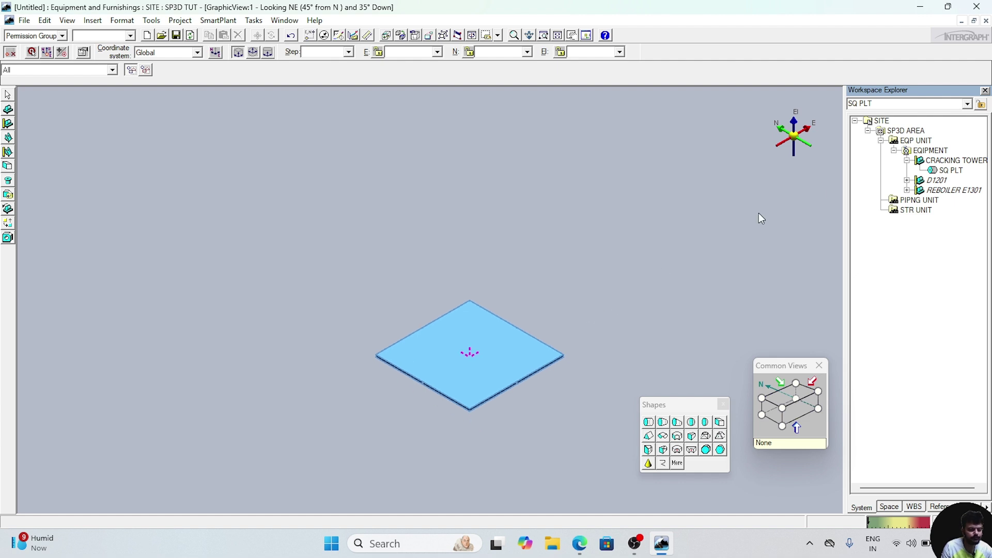
left_click(947, 160)
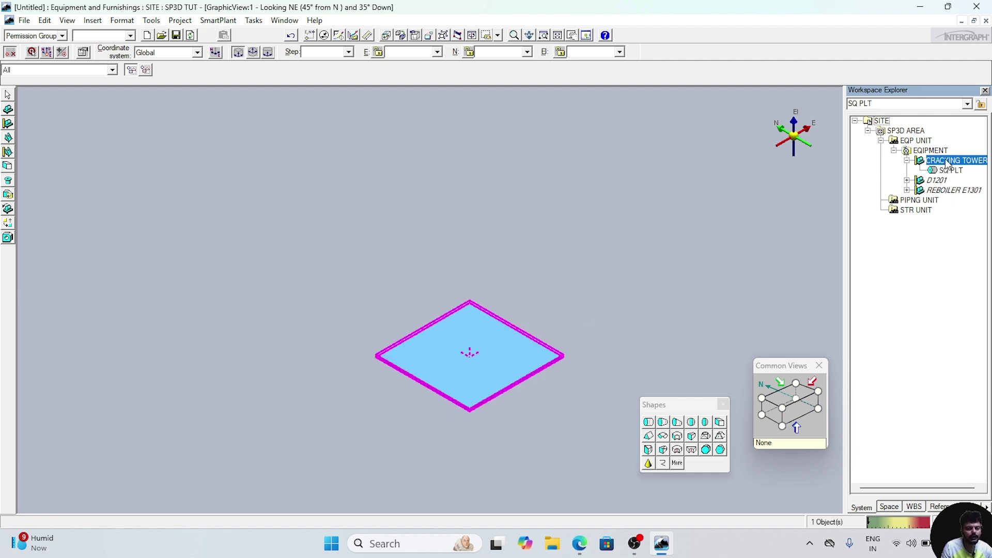
left_click(648, 424)
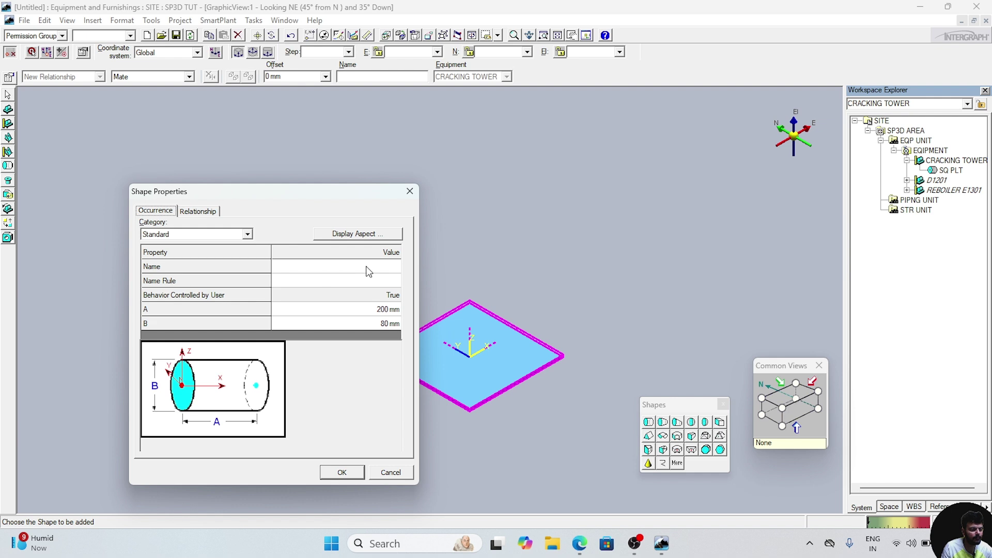
left_click(368, 267)
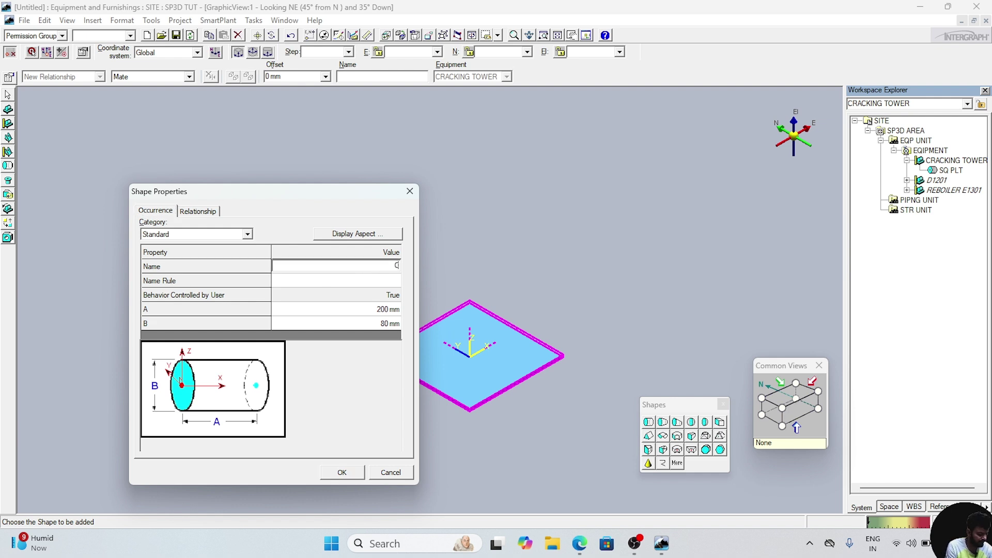
left_click(358, 309)
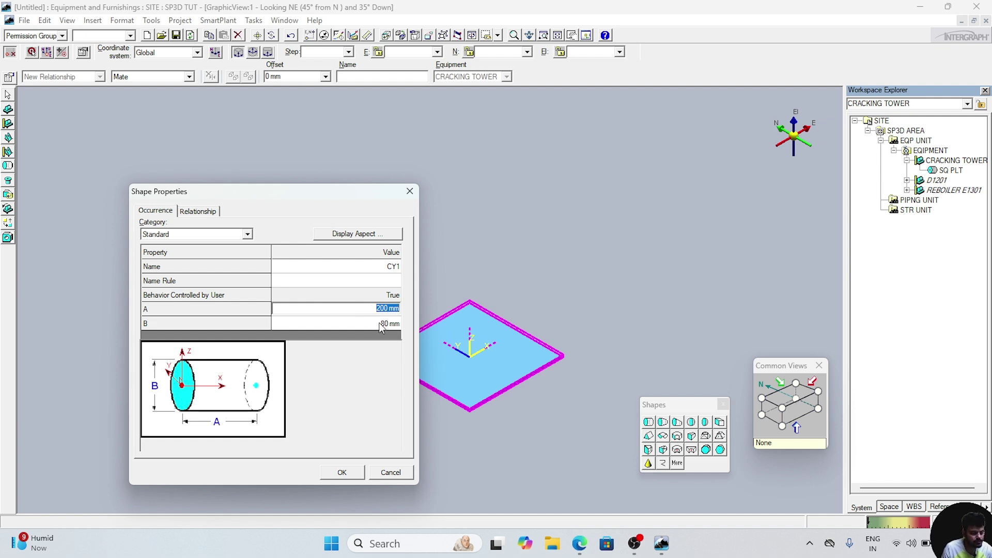
type("14076")
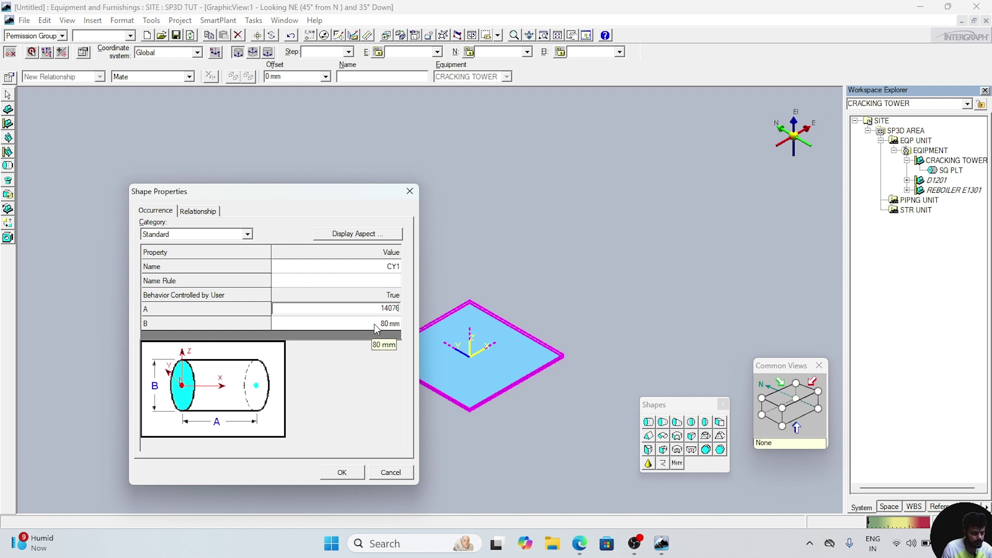
left_click(375, 323)
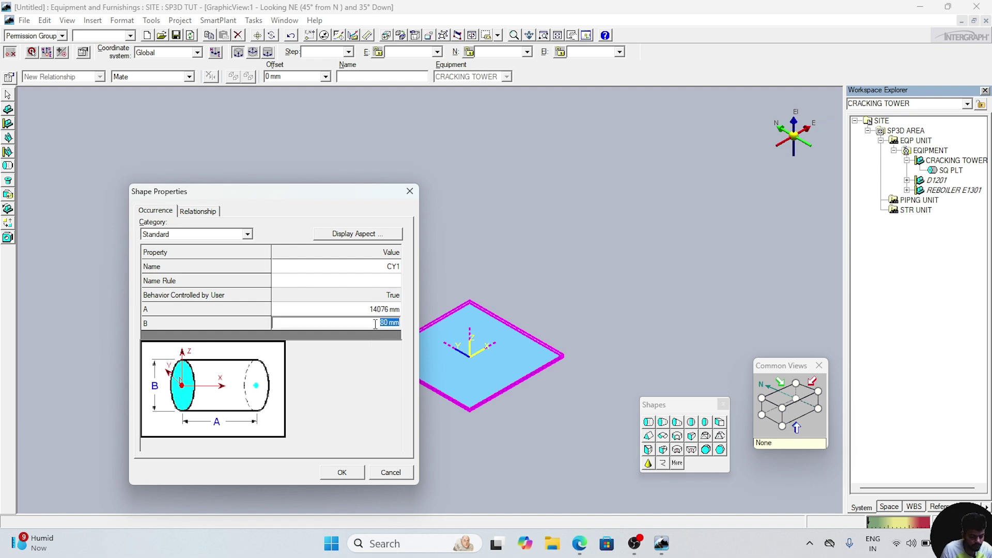
type("1413")
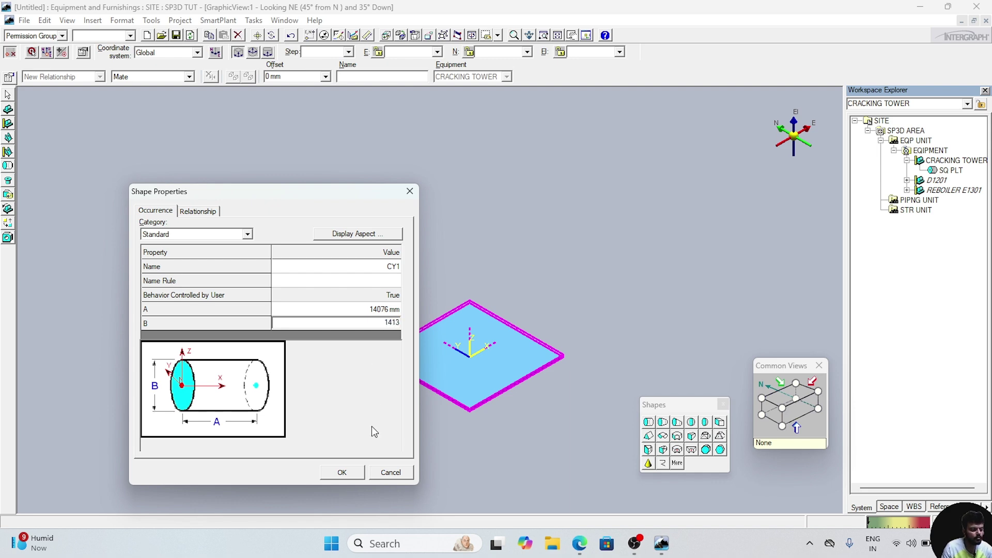
left_click(345, 473)
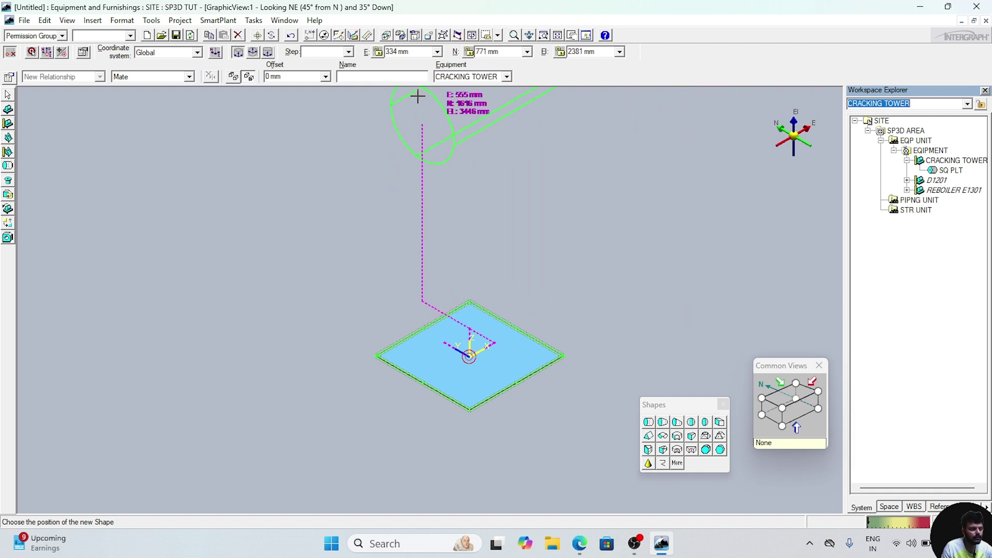
Step: Place the CY1 cylinder at the tower origin with E, N and El all locked at 0 mm
left_click(414, 52)
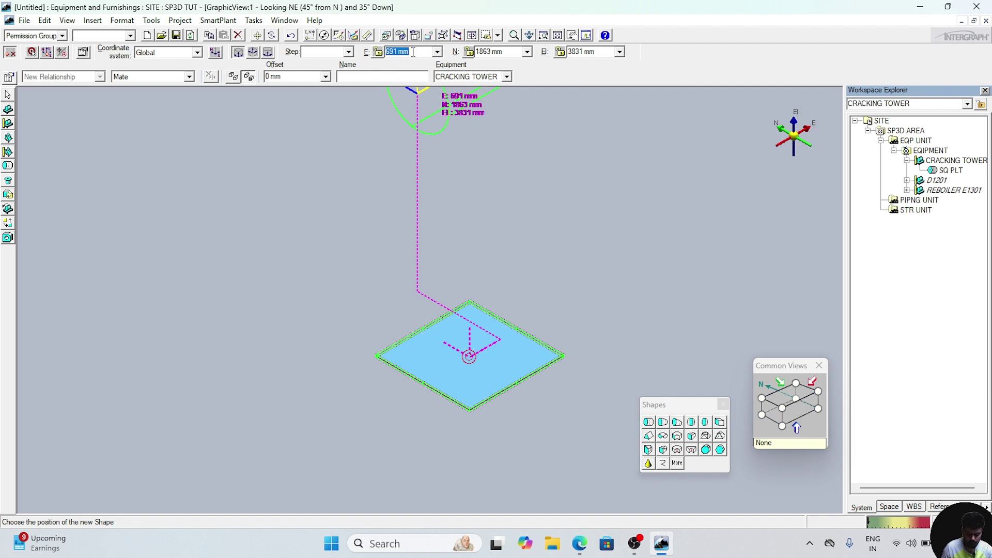
type("0mm")
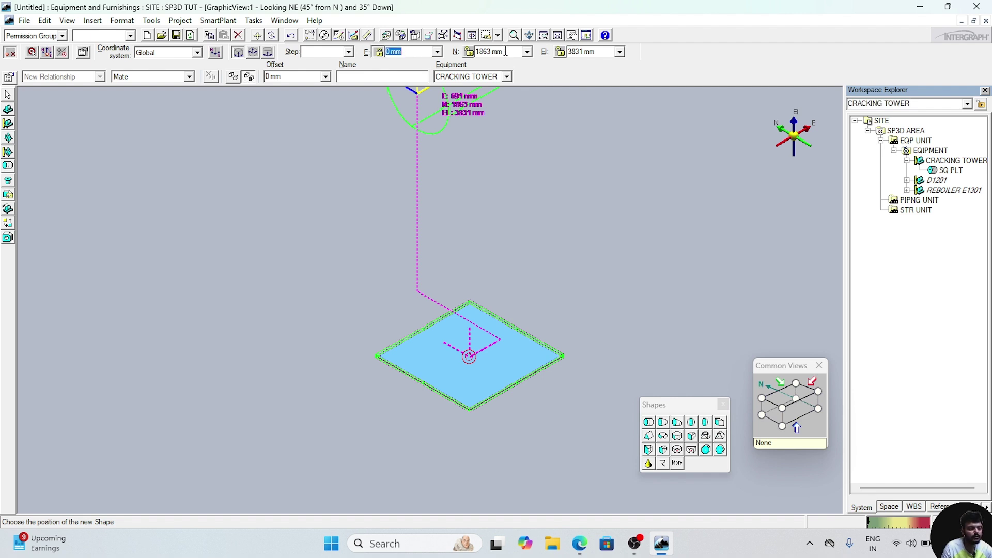
left_click(505, 52)
type("0mm")
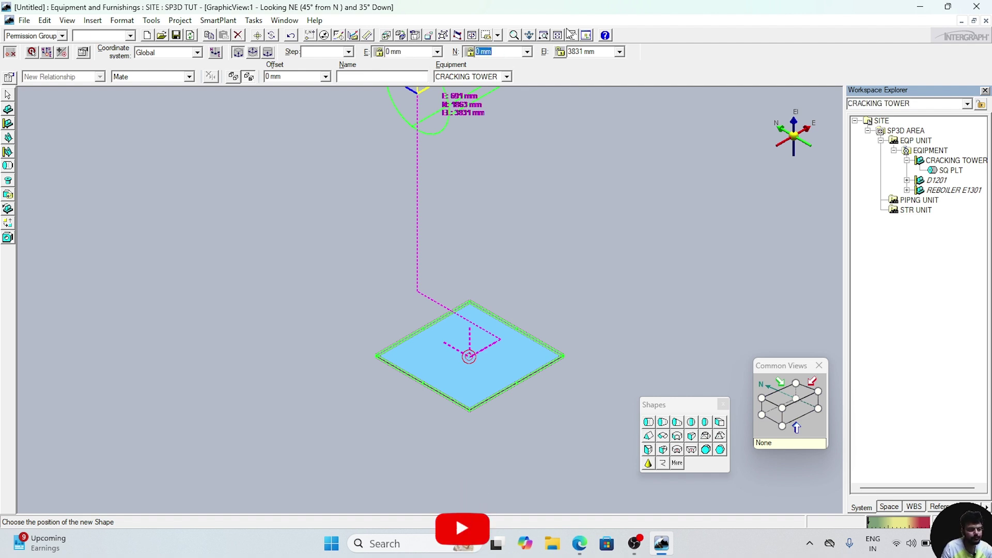
left_click(598, 51)
type("0mm")
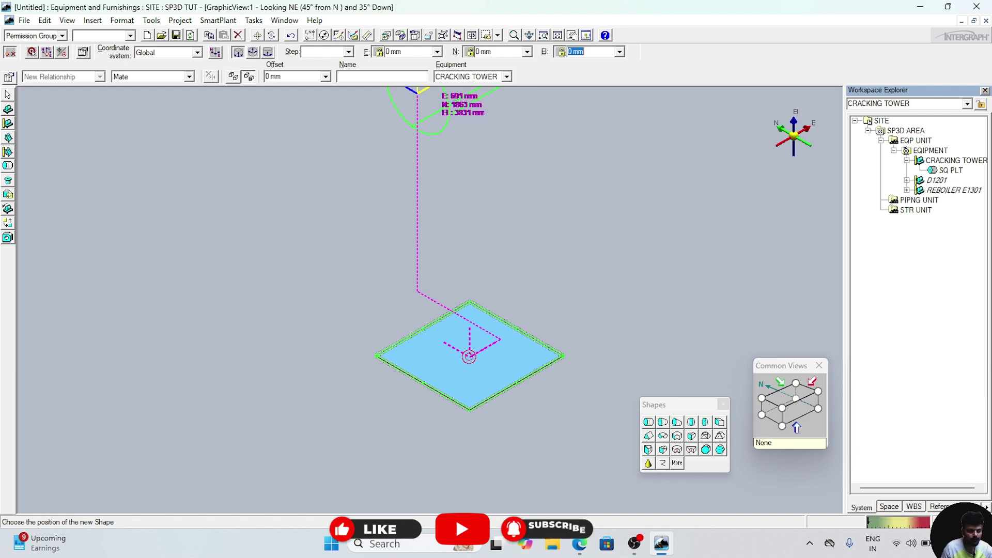
left_click(566, 213)
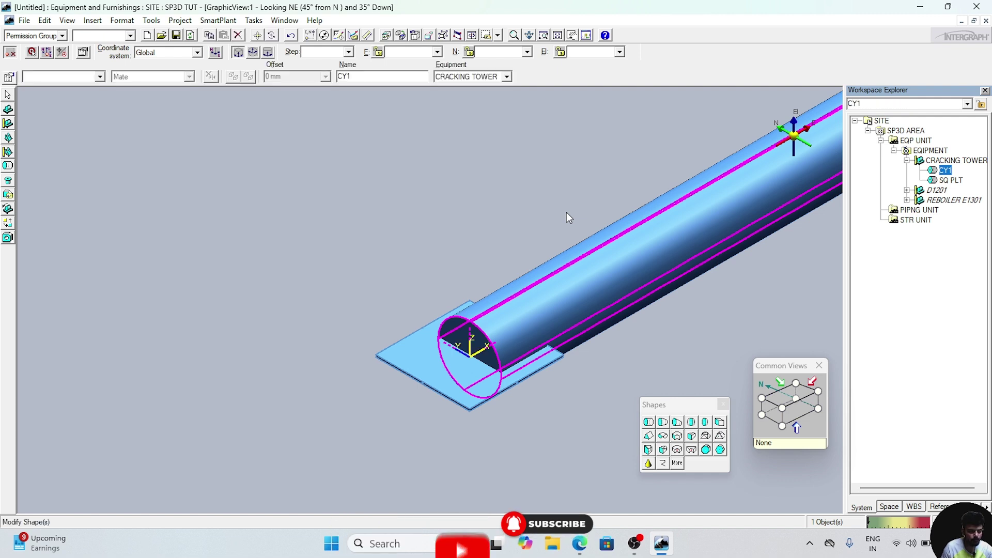
Step: Rotate the CY1 cylinder upright so it rises vertically from the square base plate, and deselect it
key("Up")
key("Up")
key("Up")
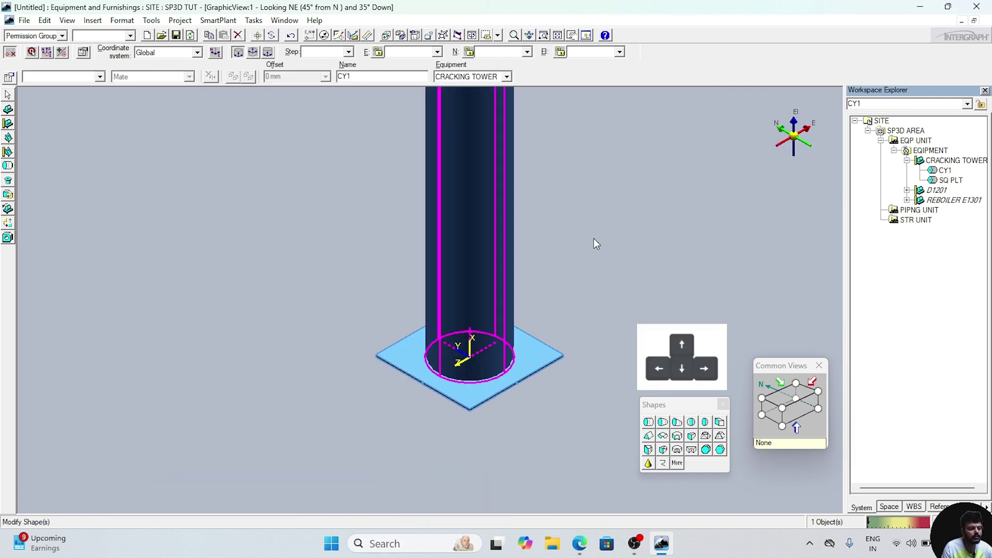
left_click(594, 238)
scroll(594, 238, "down", 5)
middle_click_drag(609, 223, 577, 347)
scroll(578, 365, "up", 4)
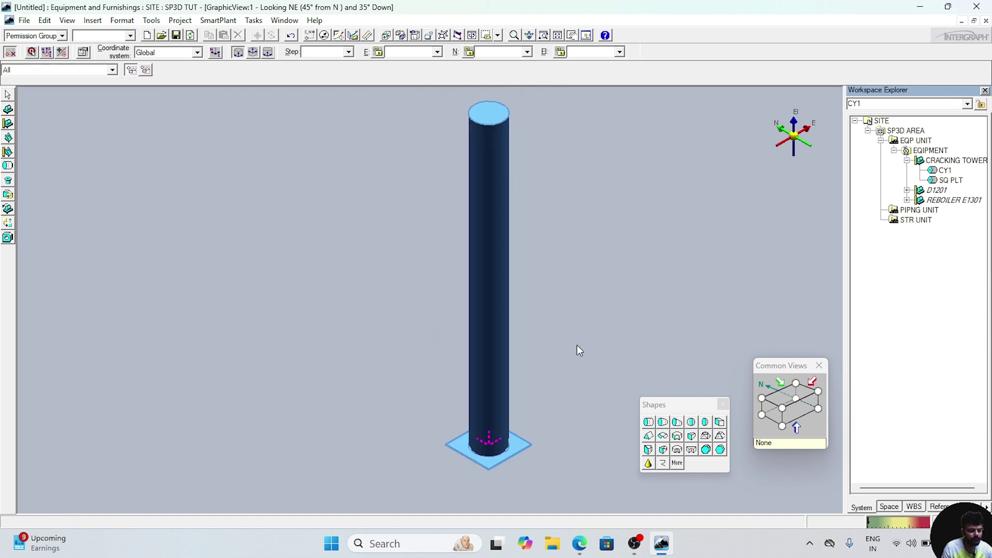
Step: Switch to the sample project PDF and mark the square base plate, the 14076 shell section and the 280 cone transition with the pen
left_click(579, 543)
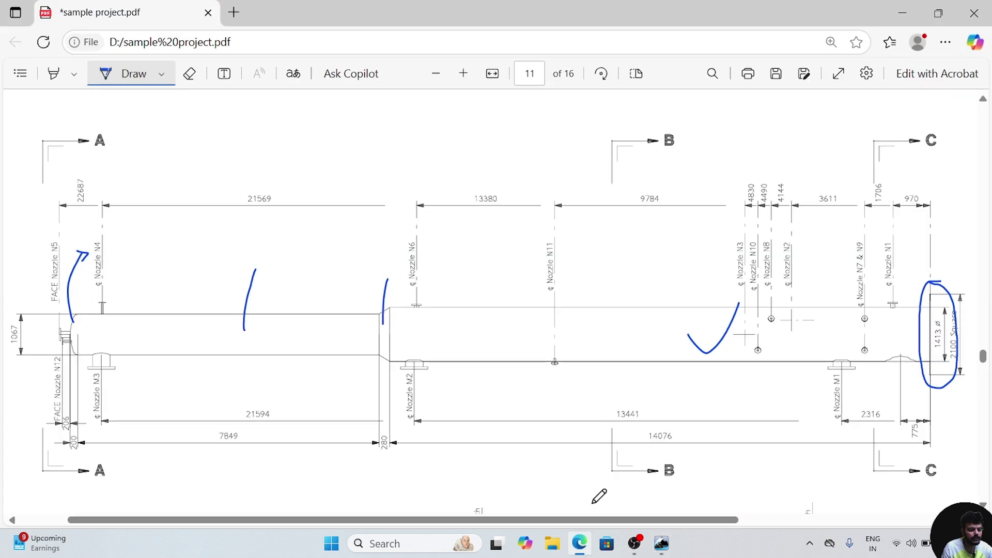
left_click_drag(931, 299, 959, 263)
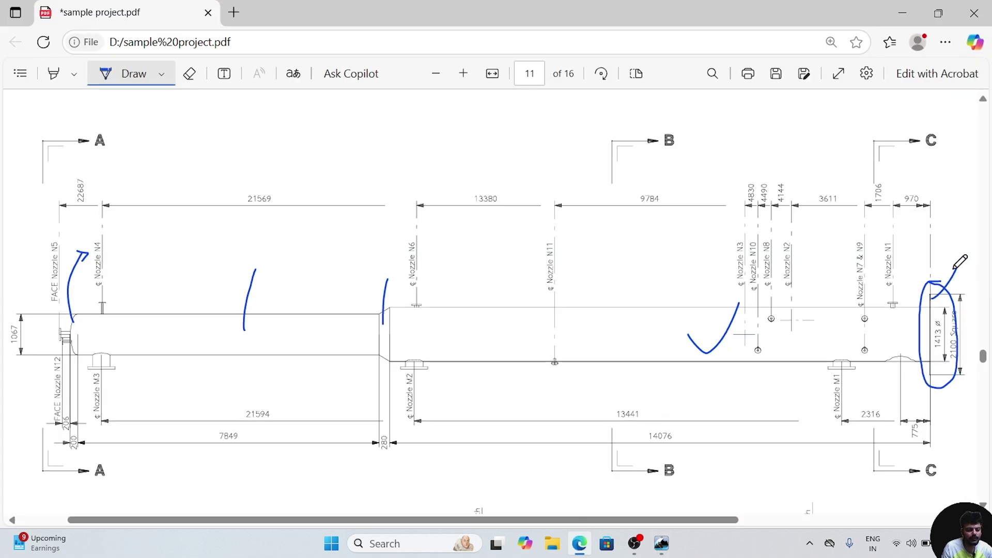
mouse_move(705, 312)
left_mouse_down()
mouse_move(675, 330)
mouse_move(710, 365)
mouse_move(752, 310)
mouse_move(723, 294)
left_mouse_up()
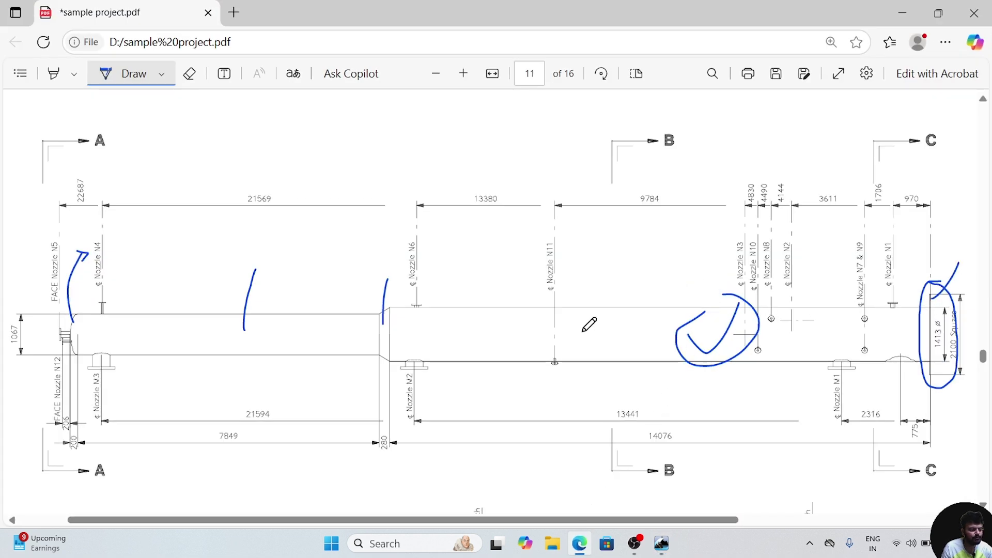
mouse_move(378, 283)
left_mouse_down()
mouse_move(360, 345)
mouse_move(389, 376)
mouse_move(418, 353)
mouse_move(383, 283)
left_mouse_up()
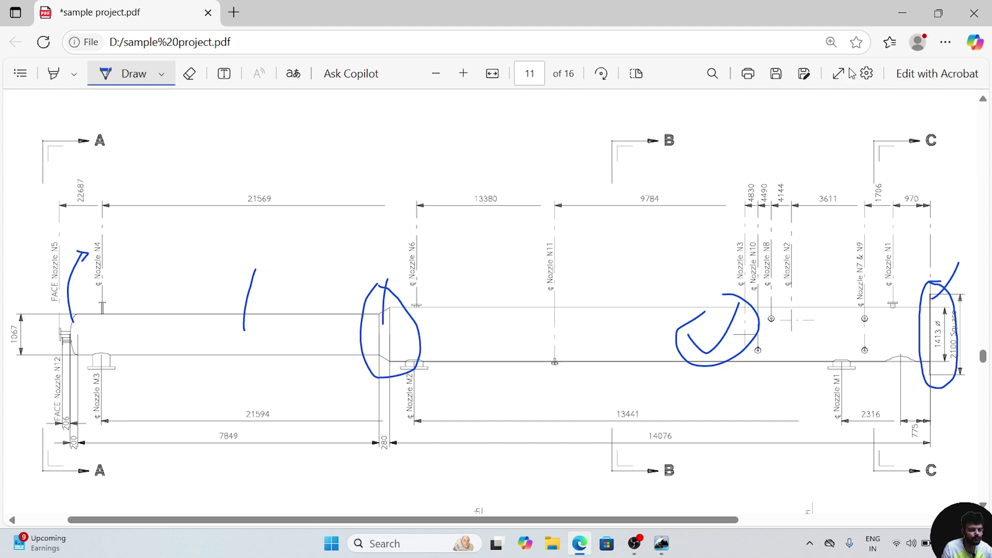
left_click(903, 13)
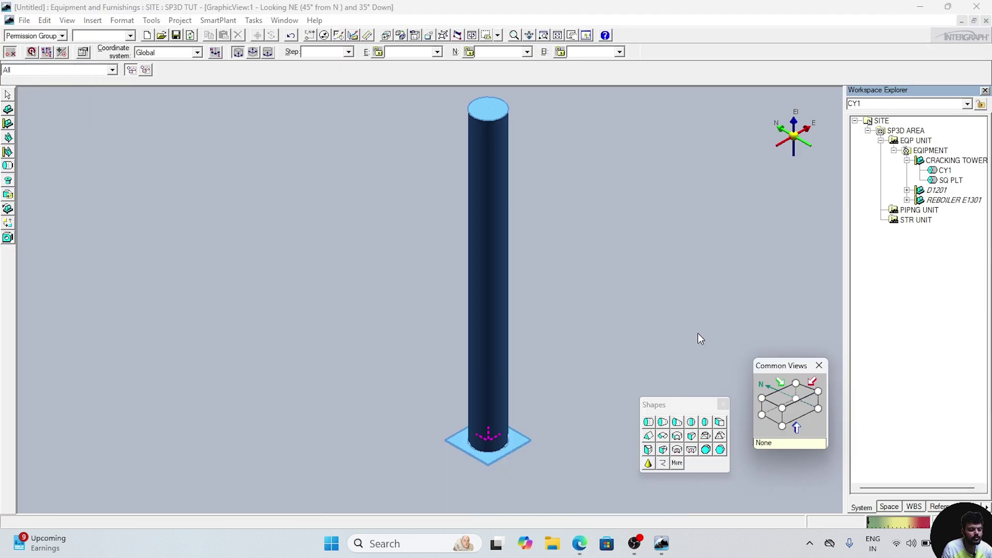
Step: Add a cone shape named CONE1 to CRACKING TOWER with A 280 mm, B 1413 mm and C 1067 mm
left_click(950, 160)
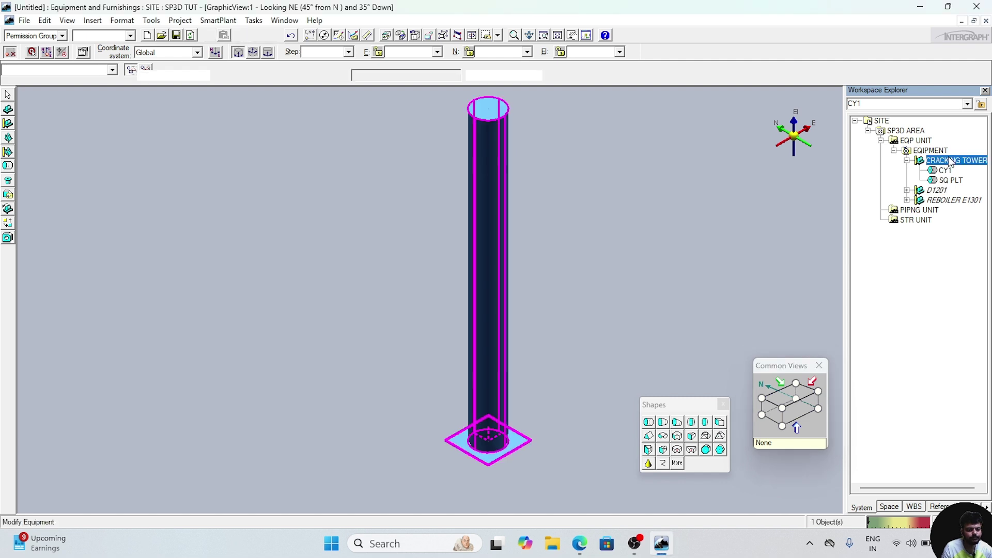
left_click(661, 422)
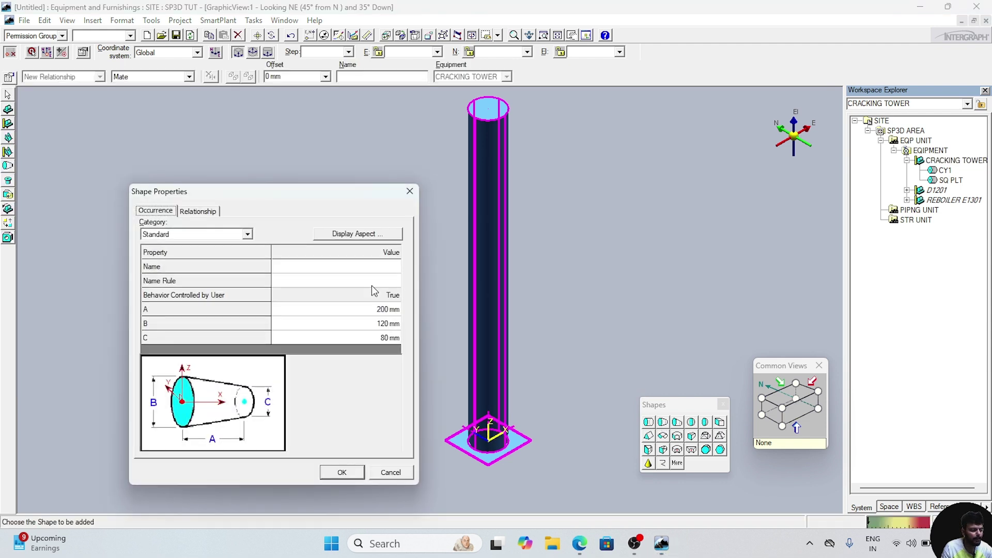
left_click(365, 265)
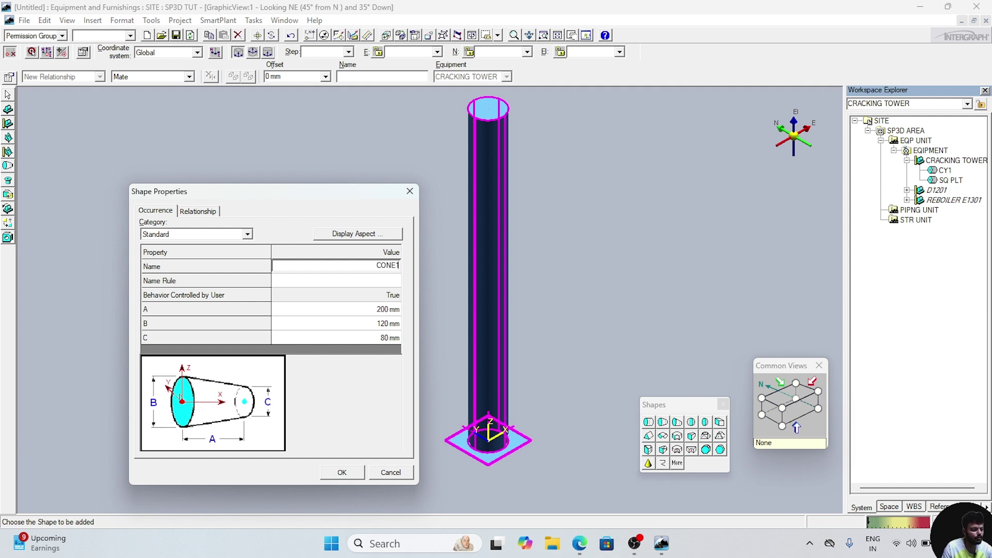
left_click(370, 308)
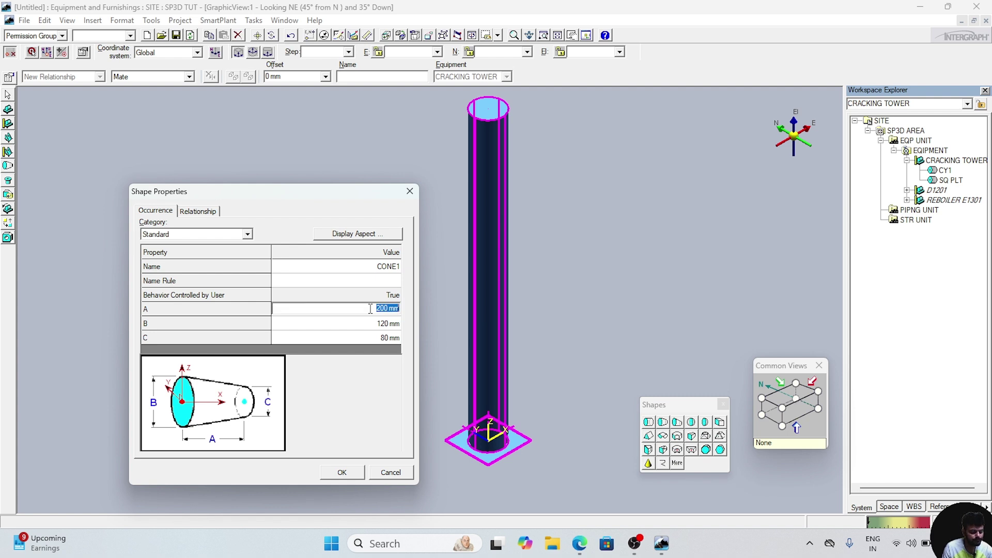
type("28")
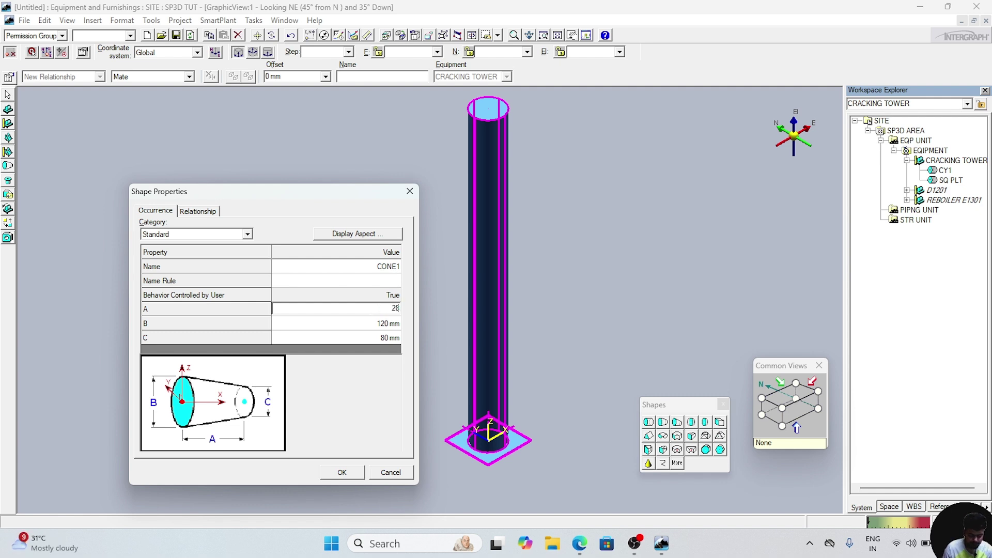
type("0")
left_click(376, 323)
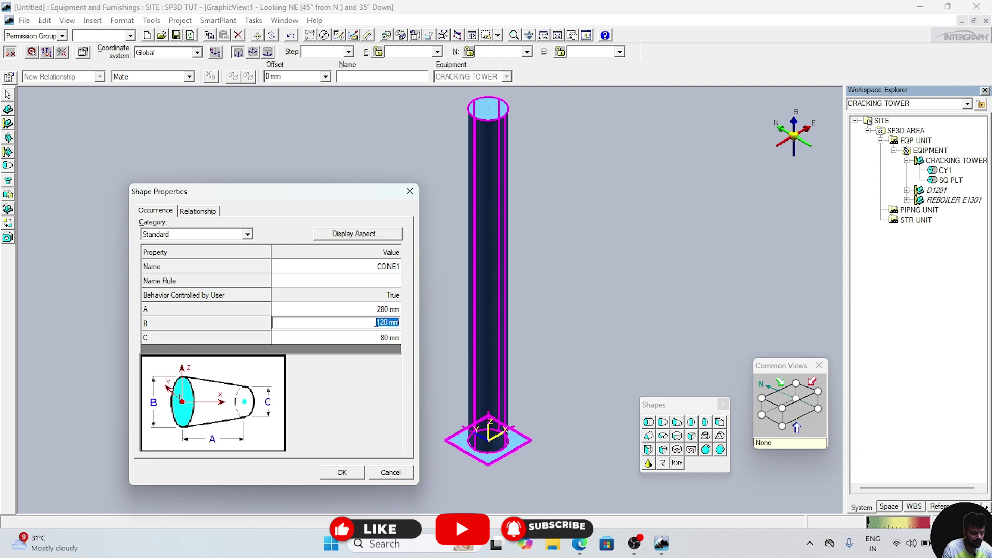
type("1413")
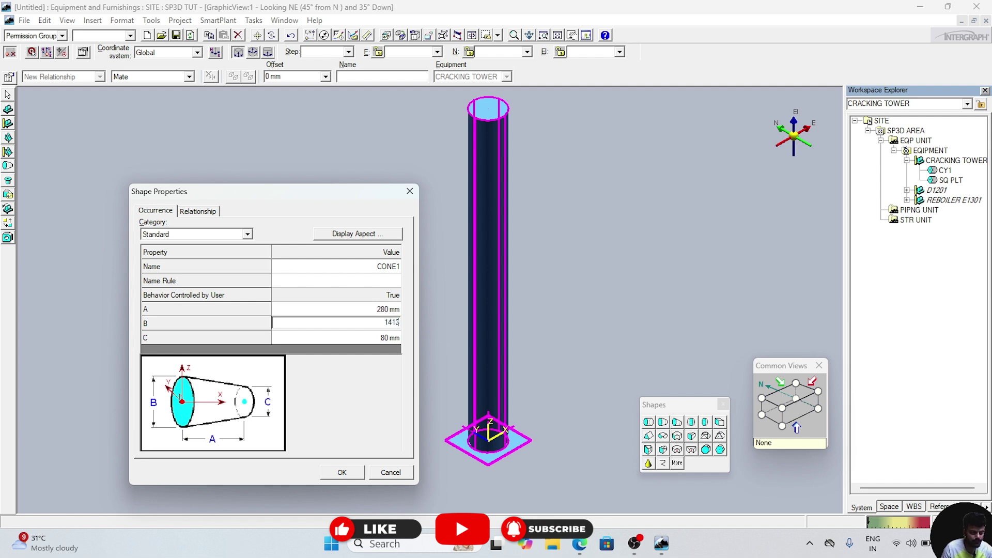
left_click(381, 340)
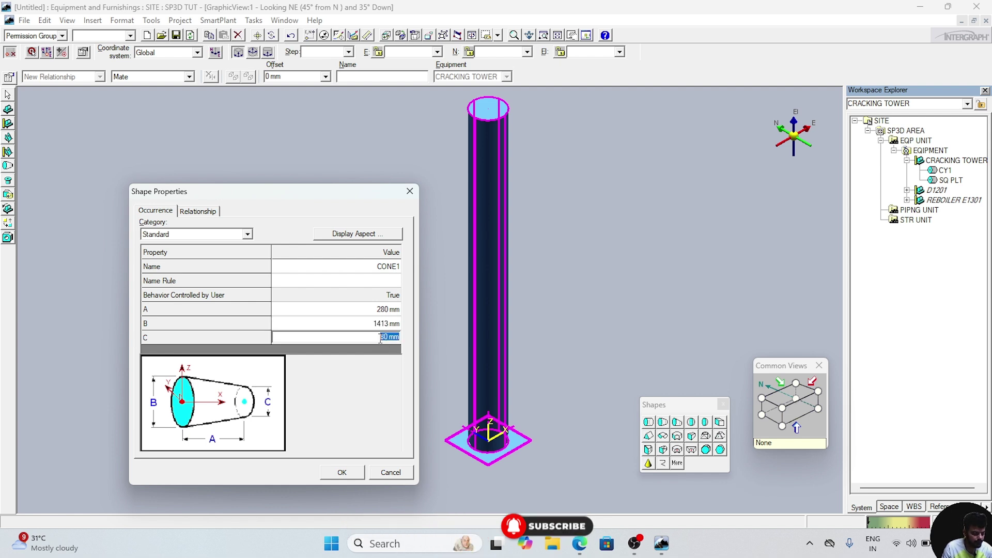
type("10")
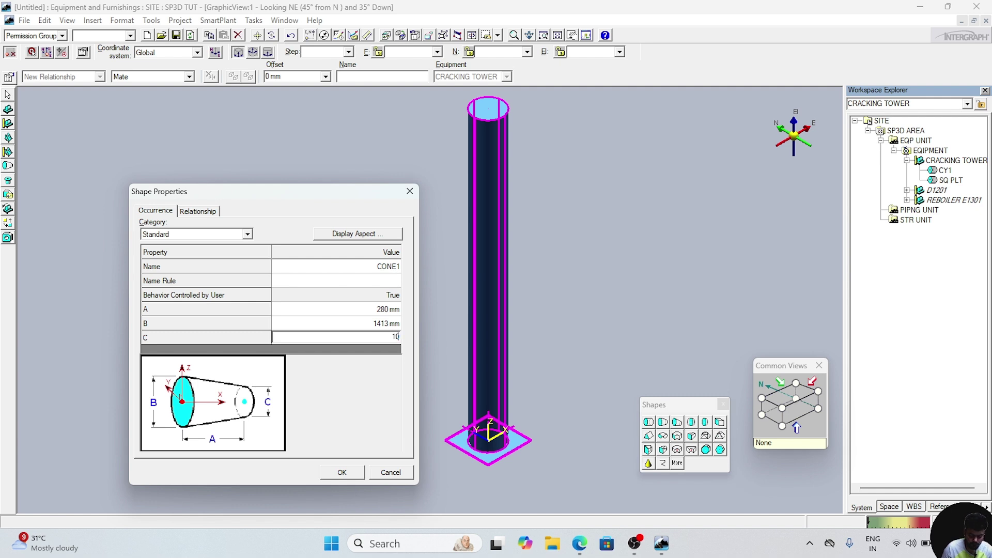
type("67")
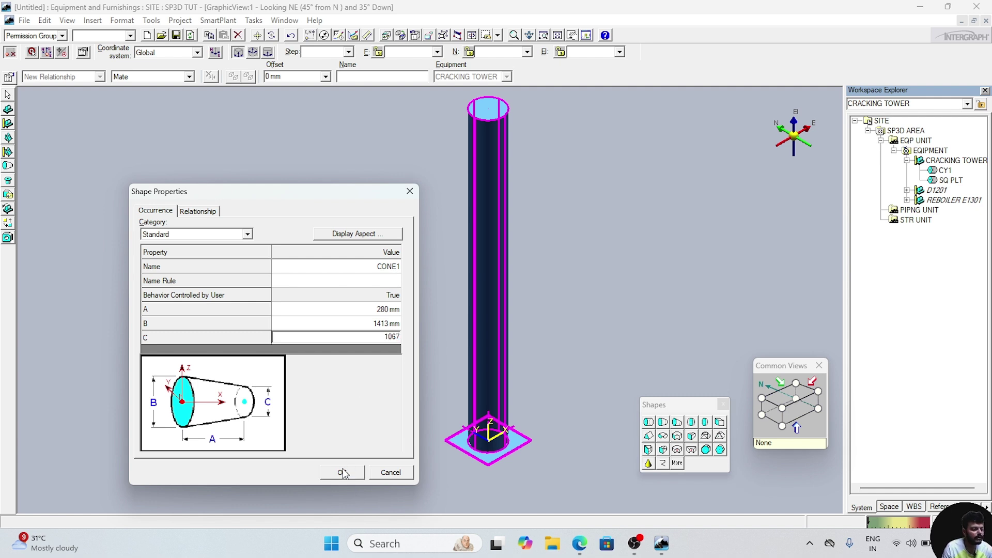
left_click(342, 472)
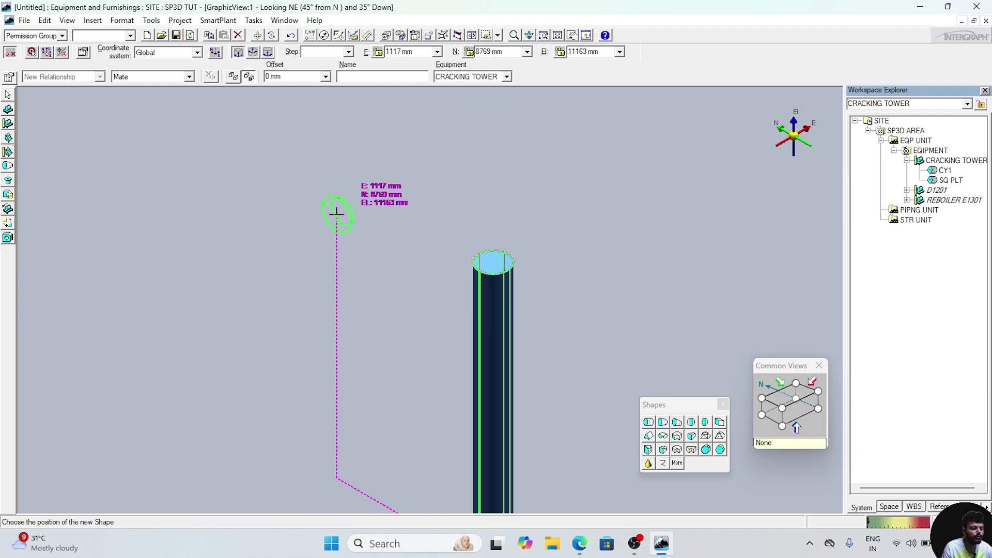
Step: Place CONE1 beside the tower at about E 1117 mm, N 8769 mm, El 11163 mm, and rotate it upright with the narrow end up
left_click(336, 215)
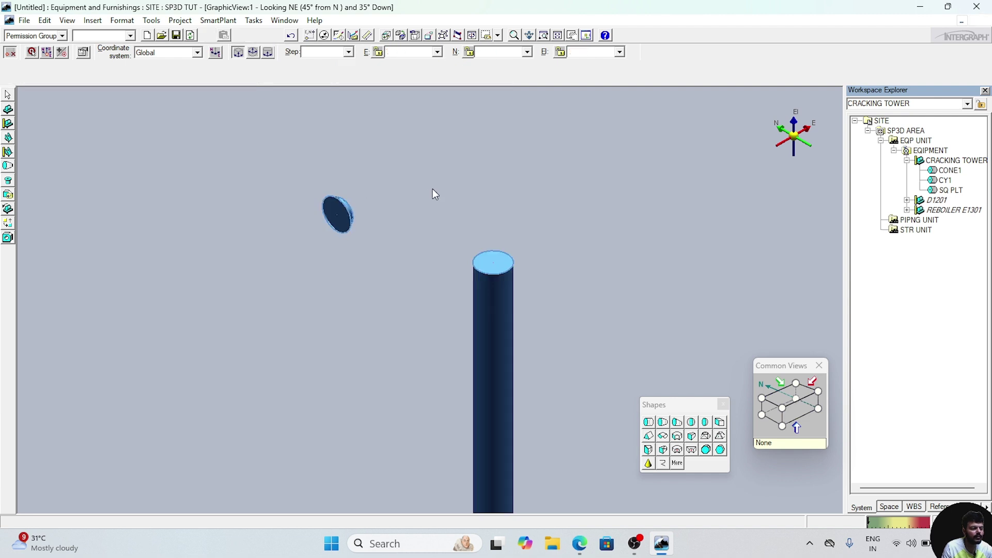
key("Up")
key("Up")
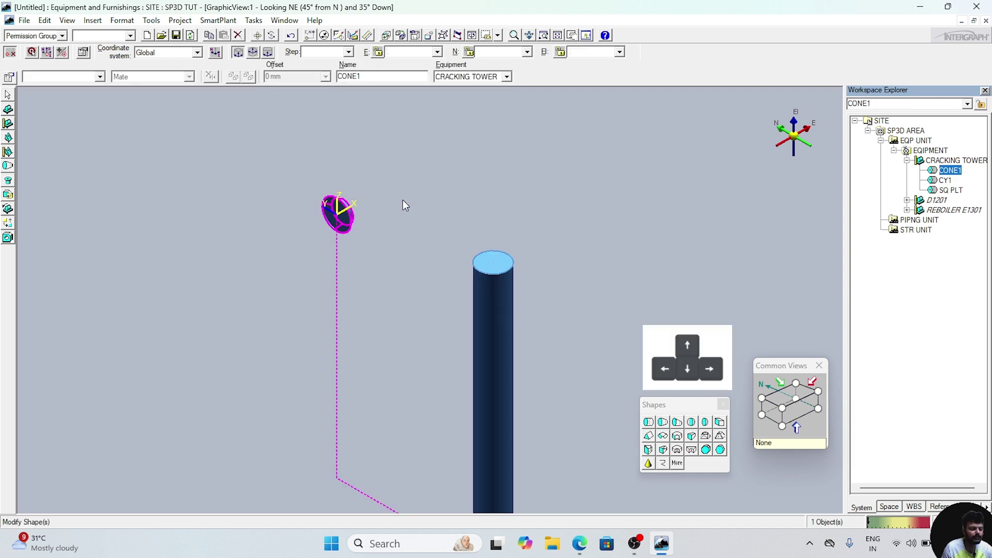
key("Up")
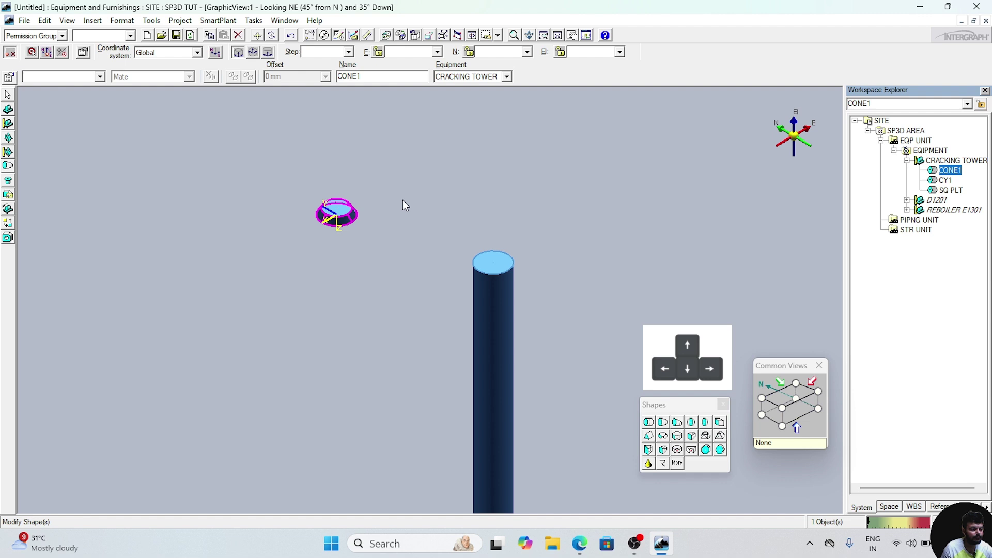
Step: Move CONE1 from its base centre to the top centre of CY1 at E 0 mm, N 0 mm, El 14076 mm, and deselect it
scroll(372, 215, "up", 2)
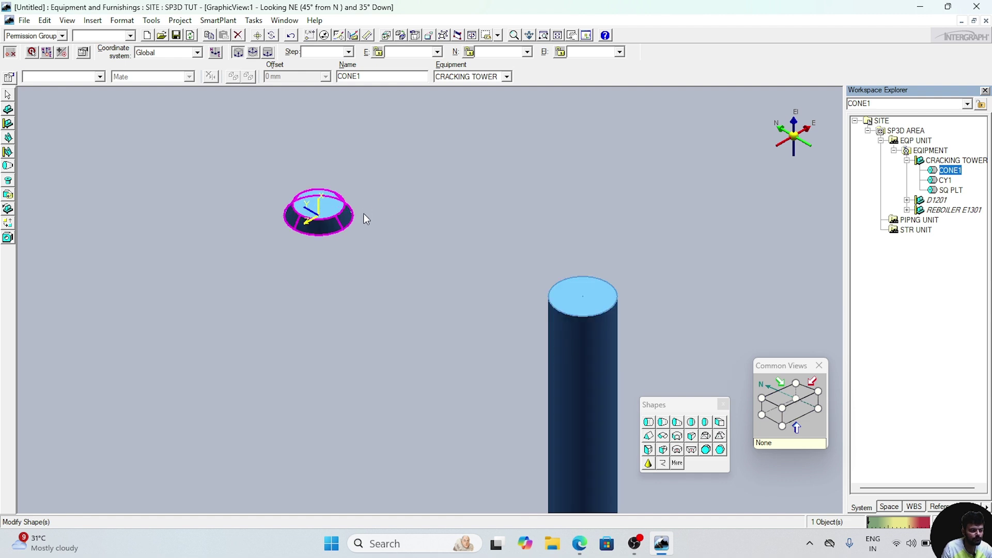
left_click(257, 37)
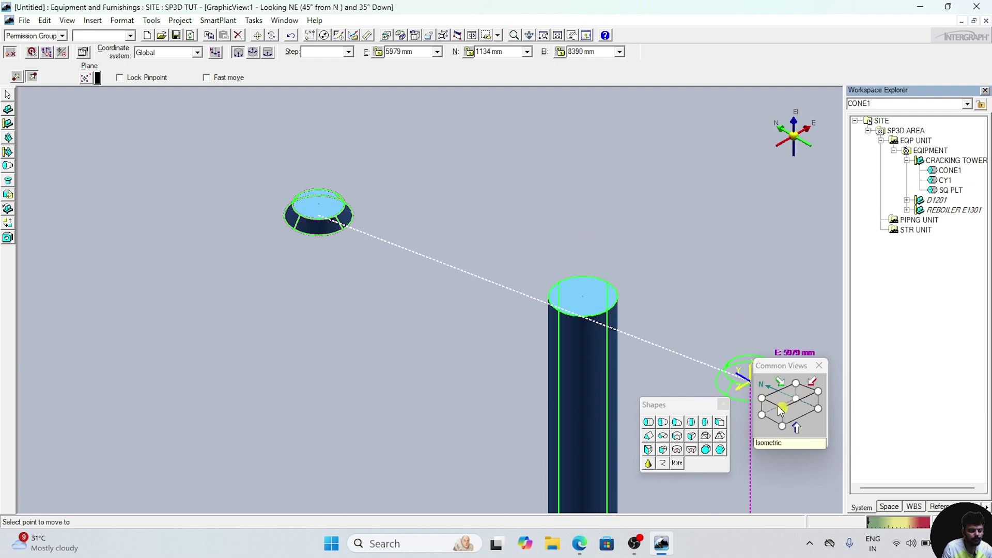
scroll(577, 295, "up", 3)
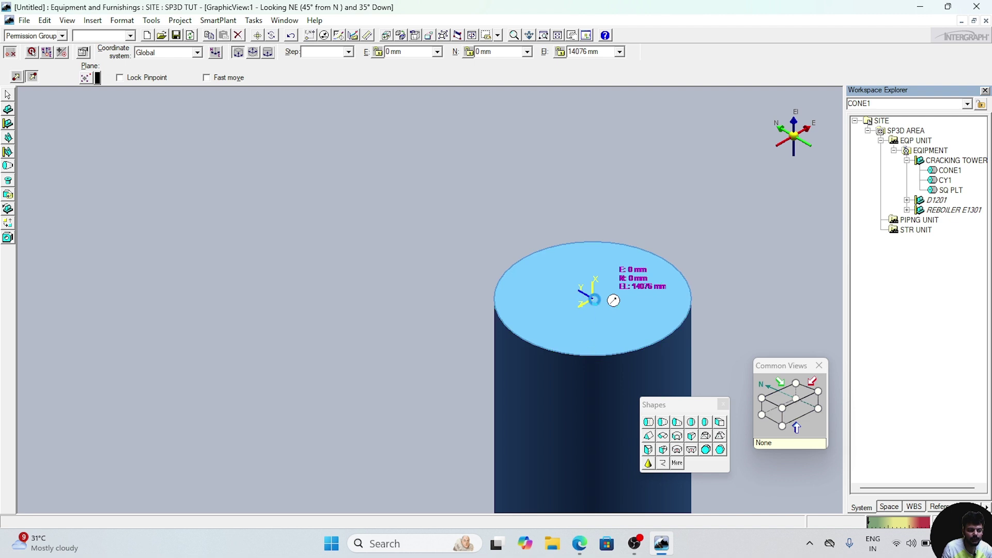
left_click(596, 299)
left_click(684, 227)
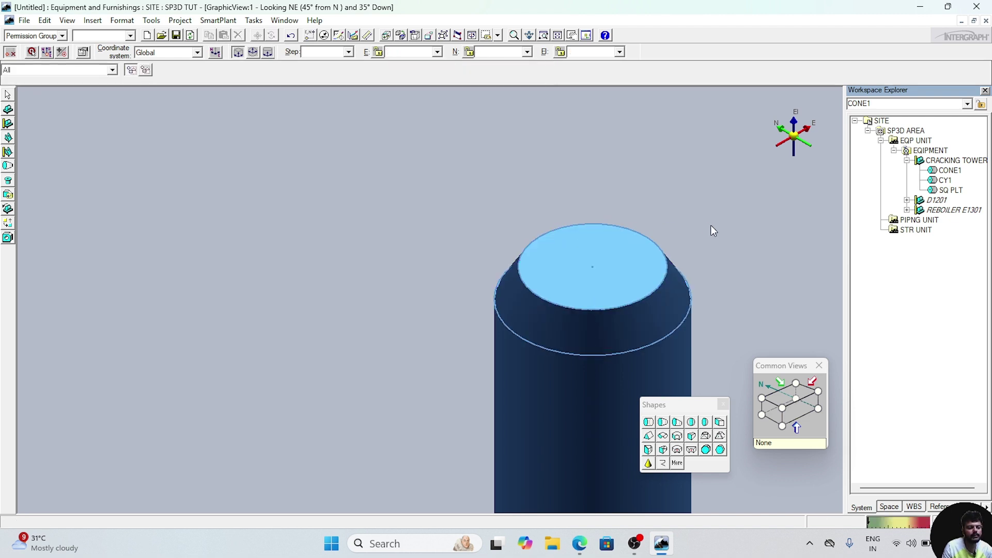
scroll(713, 228, "down", 6)
middle_click_drag(767, 288, 619, 223)
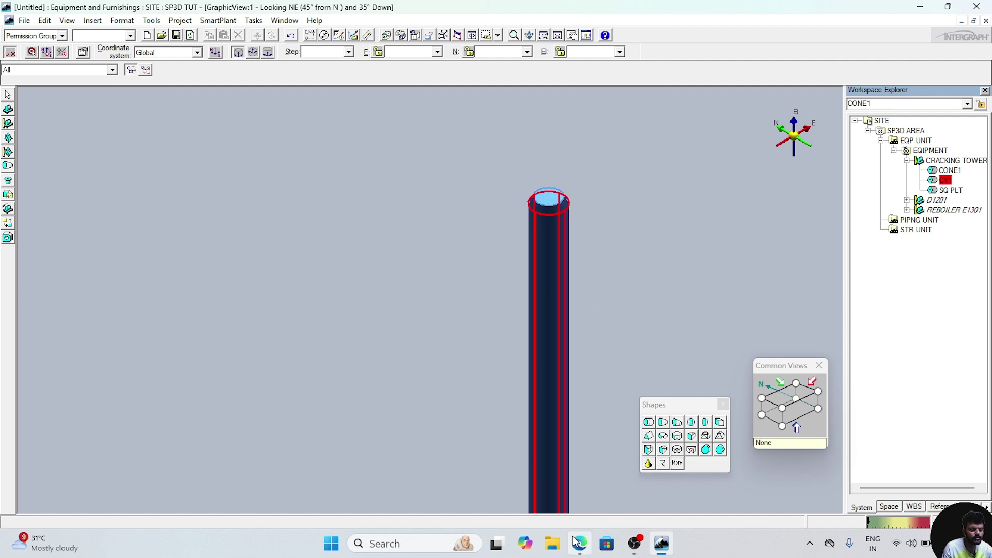
Step: Switch to the sample project PDF and circle the 7849 length dimension of the upper shell section
mouse_move(576, 542)
left_click(459, 403)
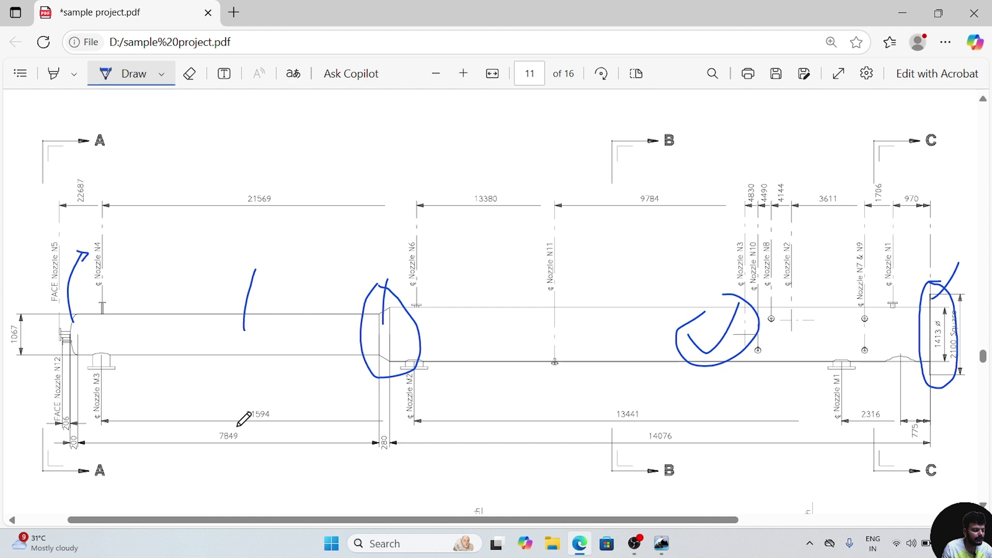
mouse_move(215, 422)
left_mouse_down()
mouse_move(223, 454)
mouse_move(248, 451)
mouse_move(220, 415)
left_mouse_up()
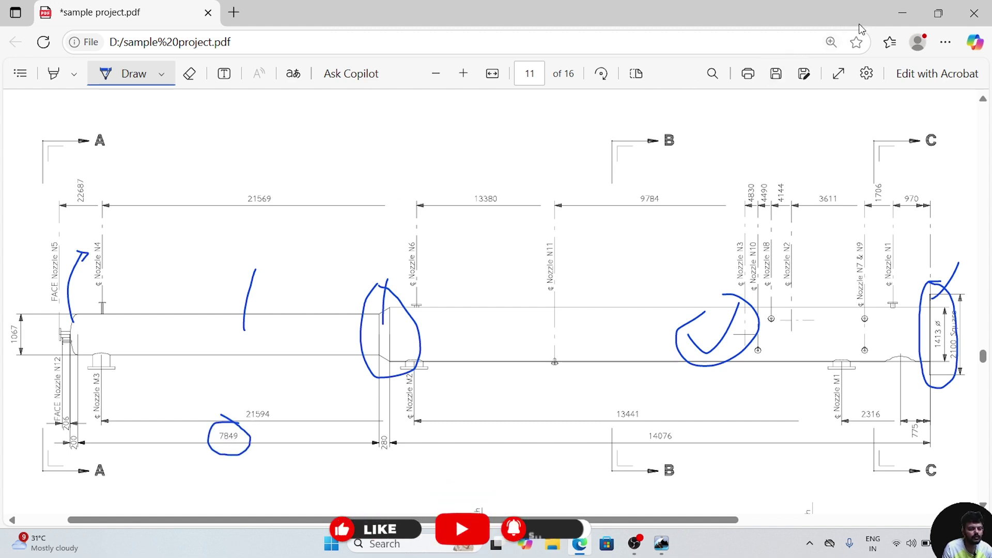
left_click(903, 13)
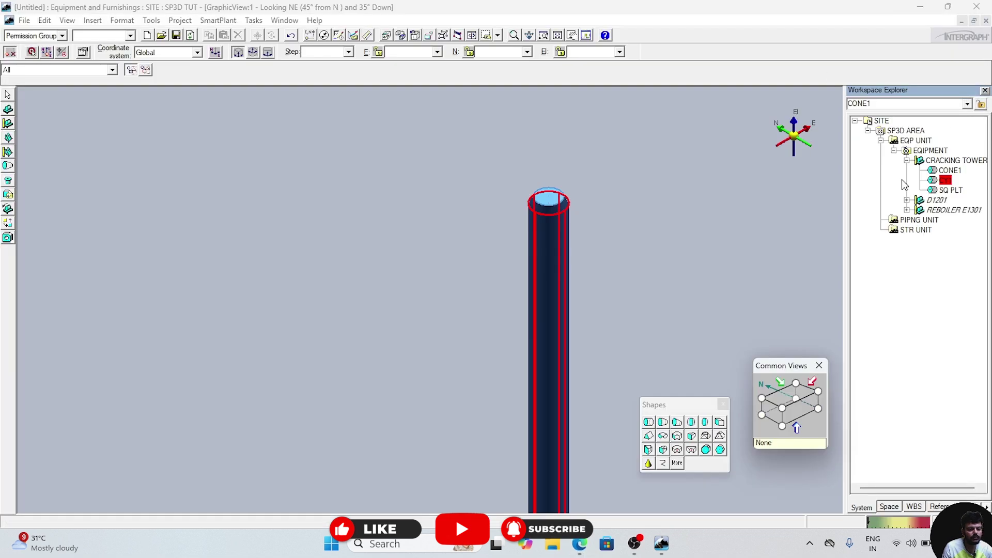
Step: Add a cylinder shape named CY2 to CRACKING TOWER with A 7849 mm and B 1067 mm
left_click(951, 161)
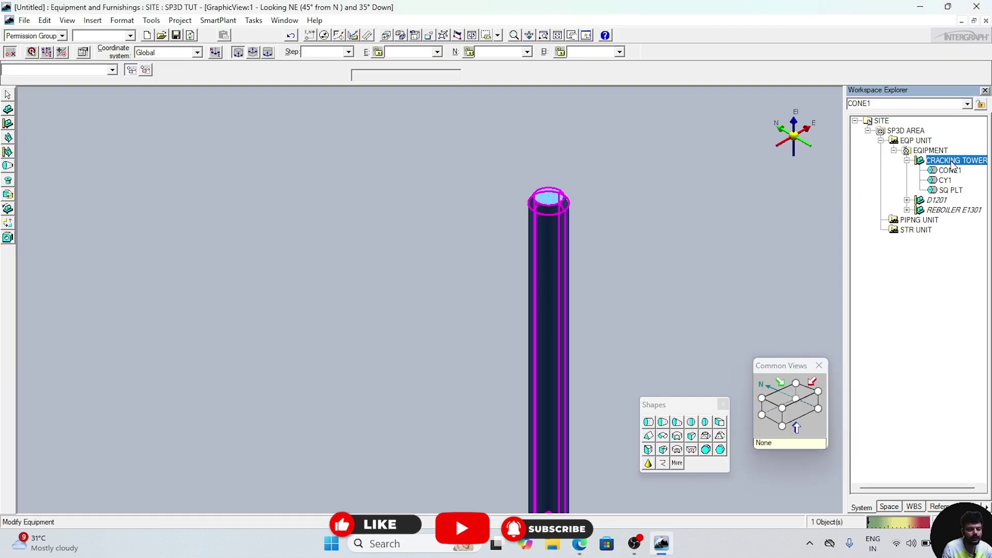
left_click(649, 426)
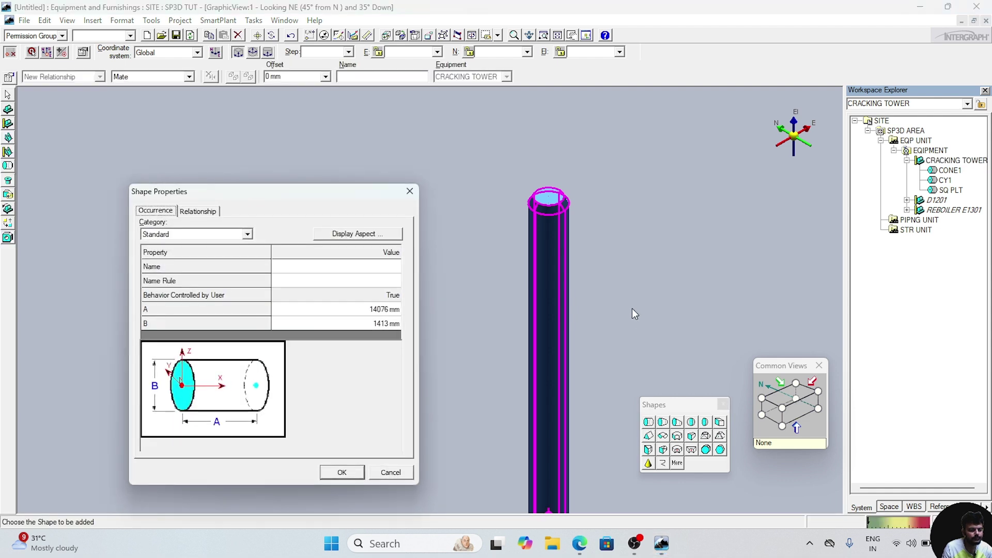
left_click(365, 267)
type("CY")
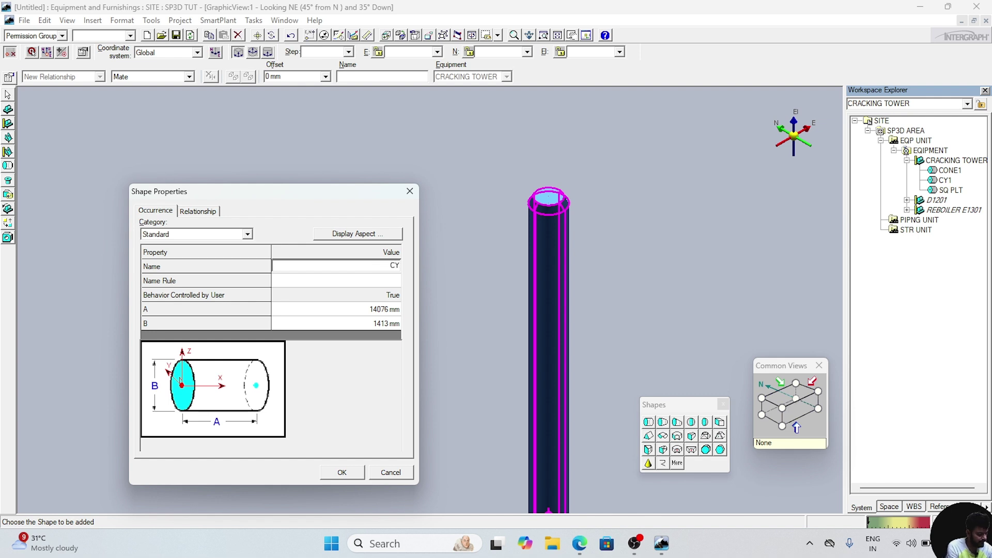
type("2")
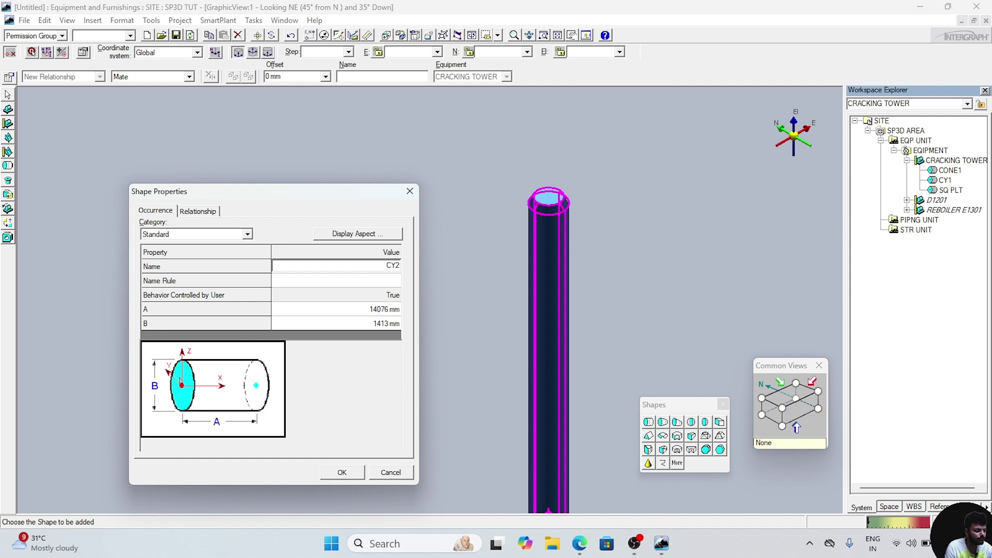
left_click(366, 310)
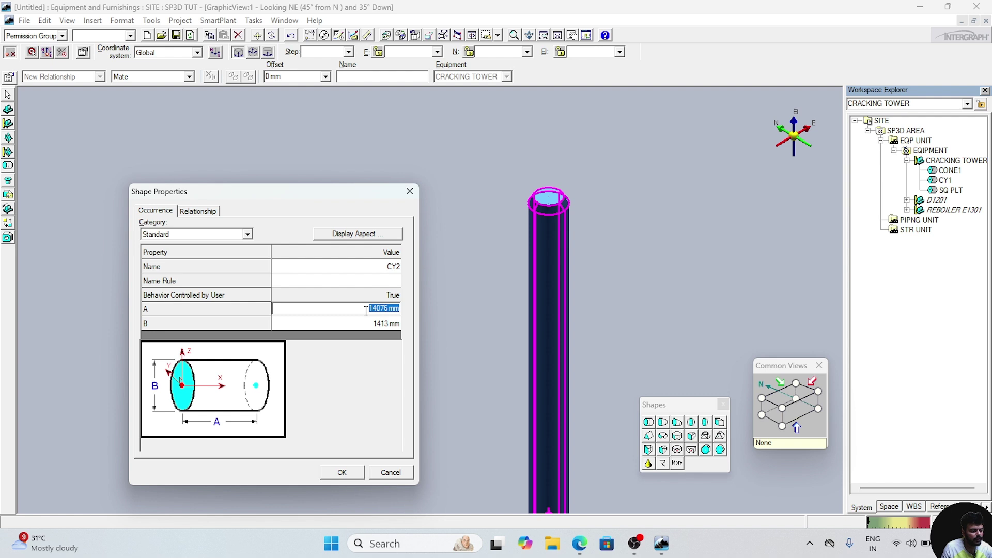
type("7849")
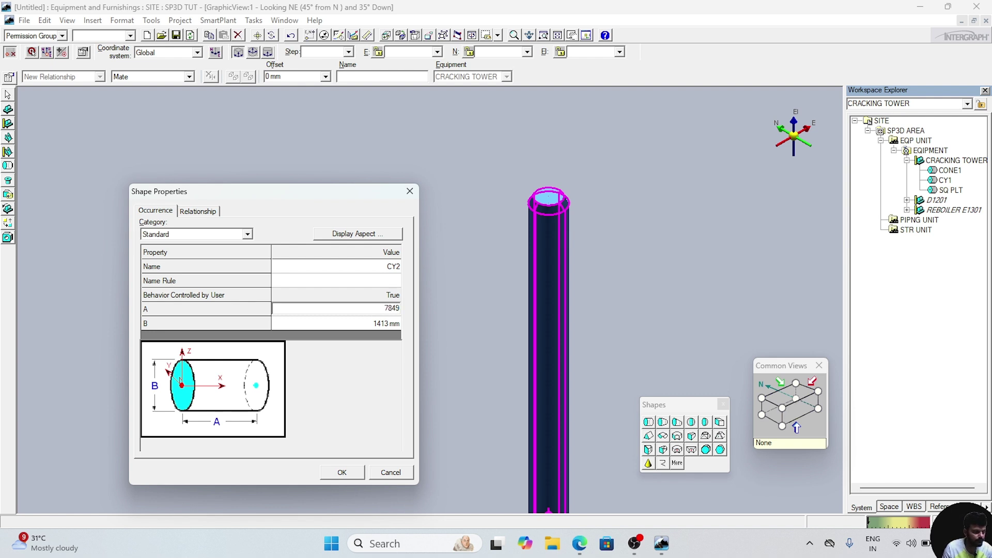
left_click(367, 323)
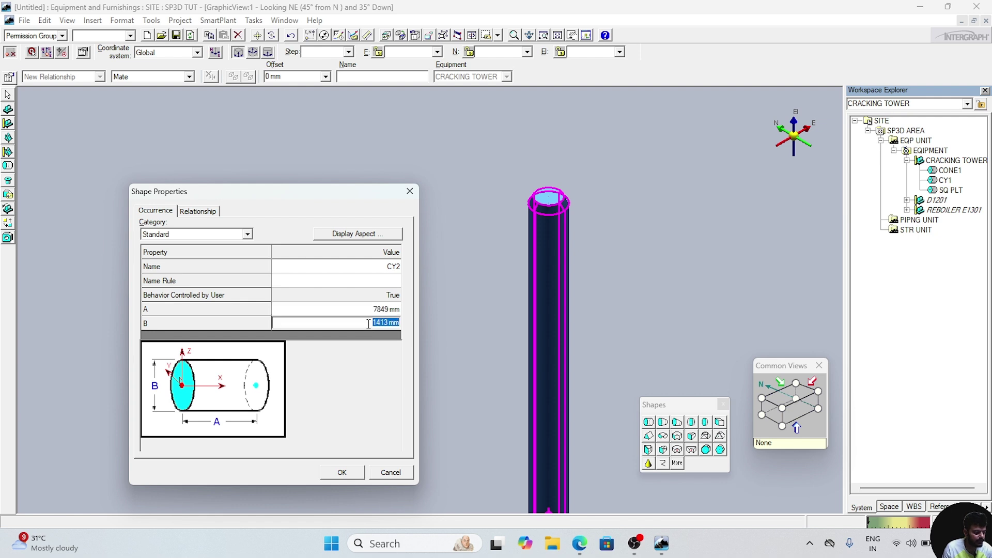
type("106")
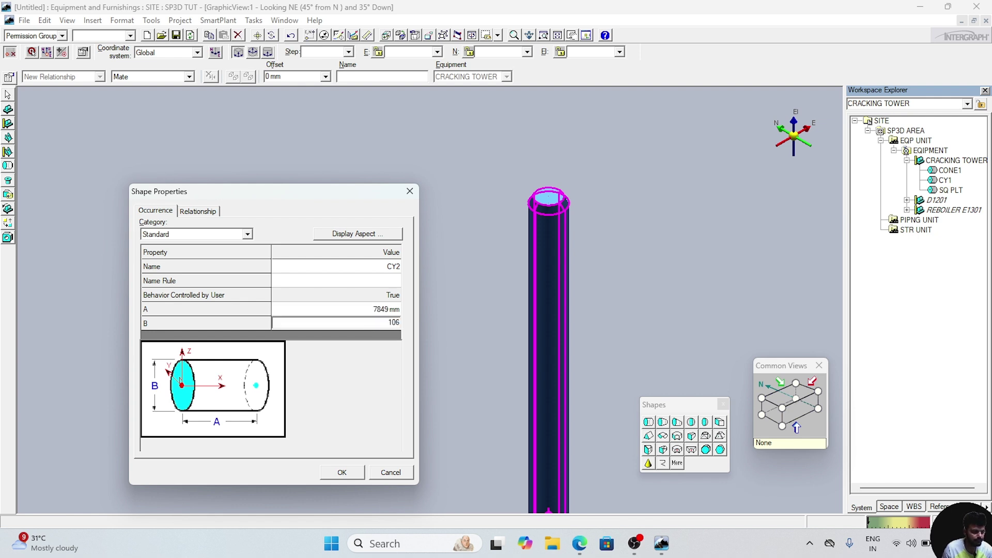
type("7")
left_click(330, 477)
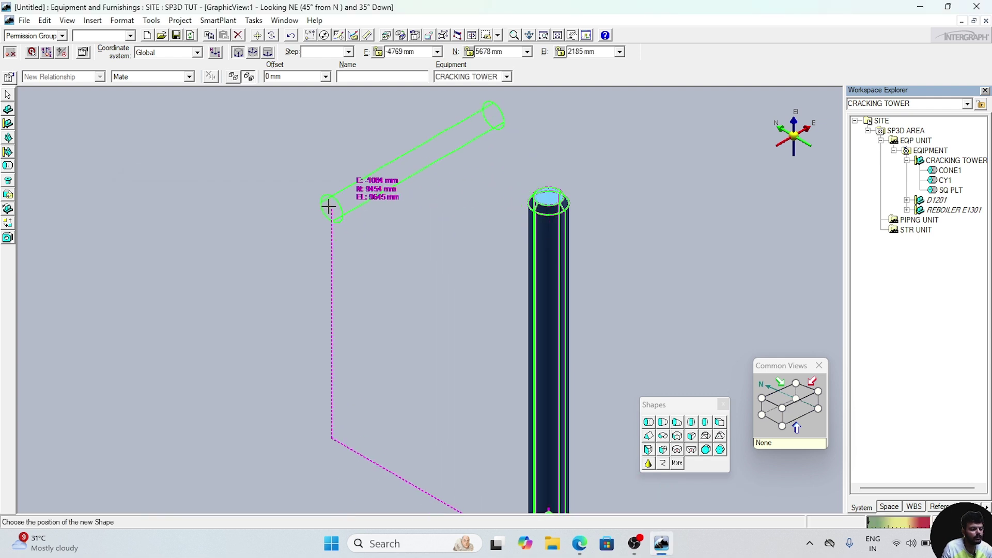
Step: Place CY2 in free space beside the top of the tower and rotate it to stand upright
left_click(318, 200)
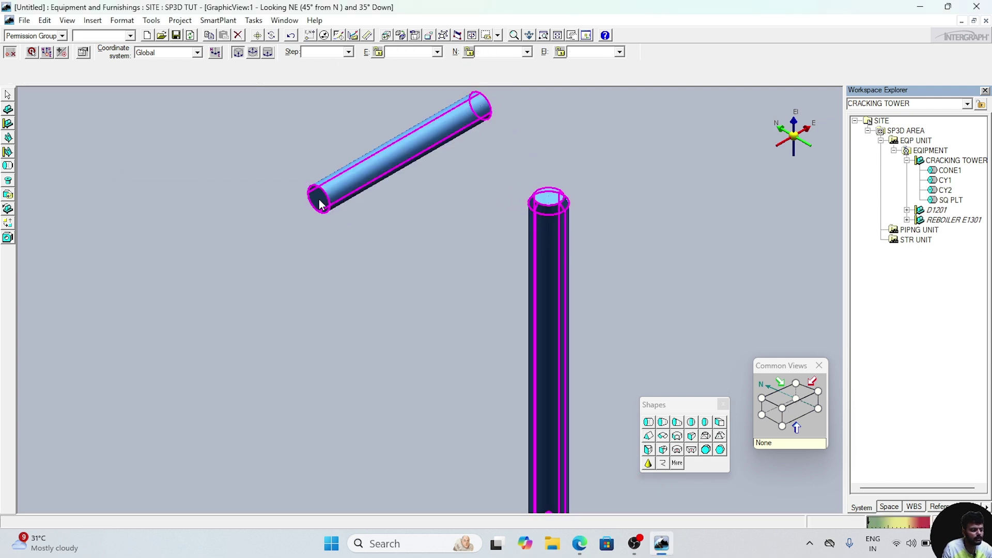
left_click(320, 202)
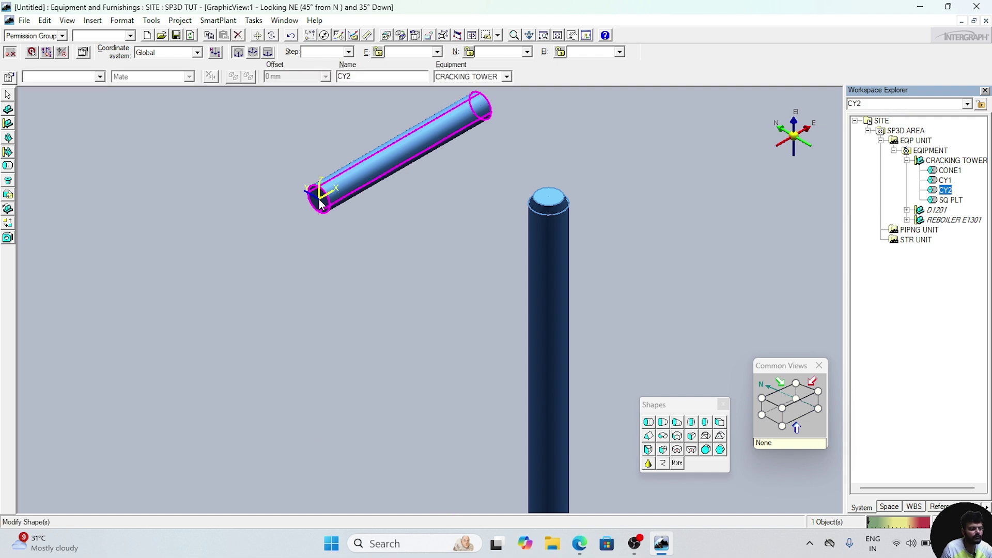
key("space")
key("space")
key("space")
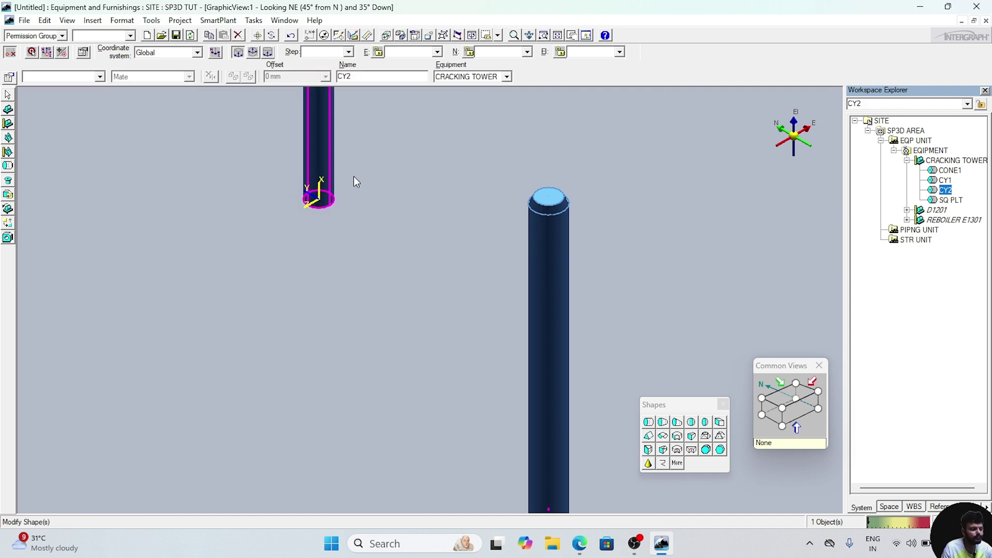
Step: Move CY2 from its base centre to the top centre of CONE1 at E 0 mm, N 0 mm, El 14356 mm, and deselect it
middle_click_drag(354, 176, 358, 275)
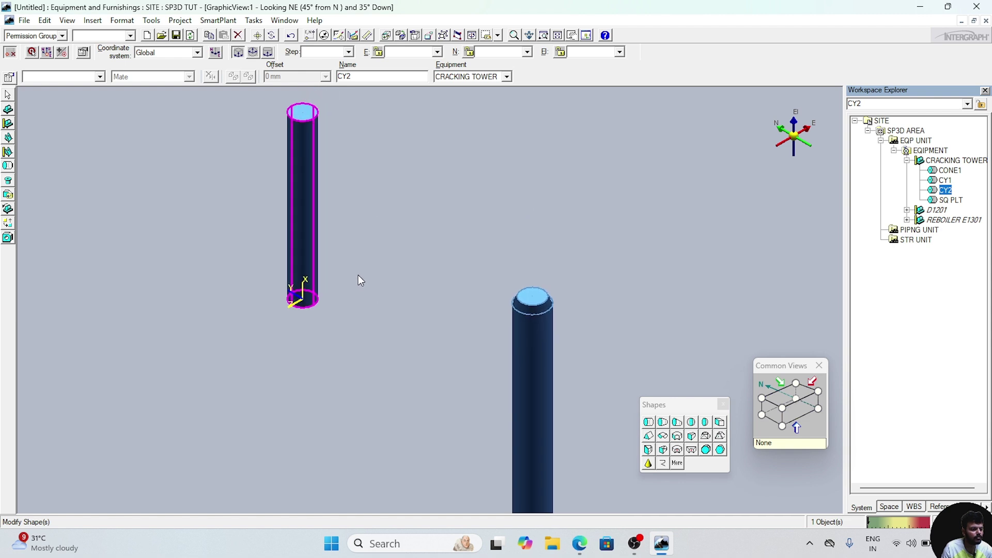
left_click(257, 35)
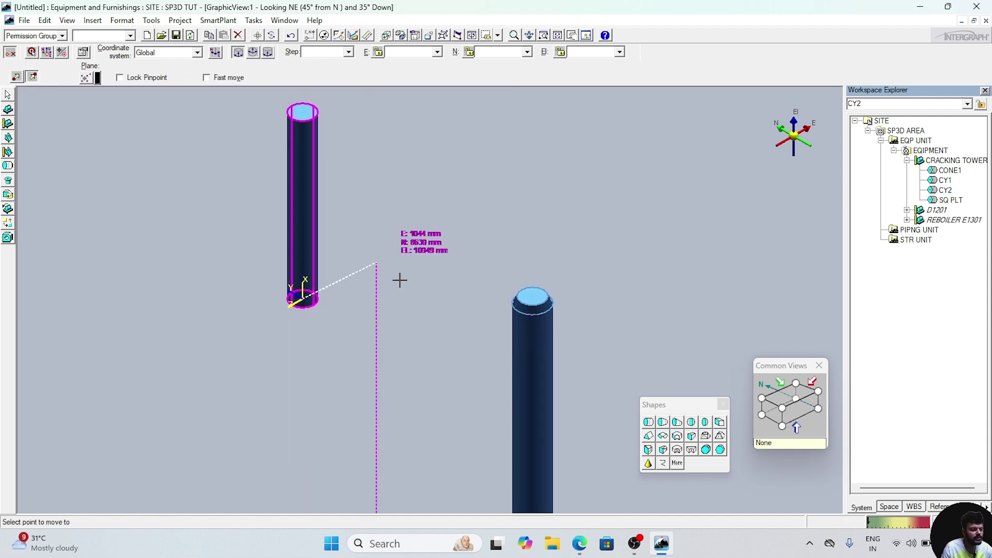
scroll(540, 278, "up", 2)
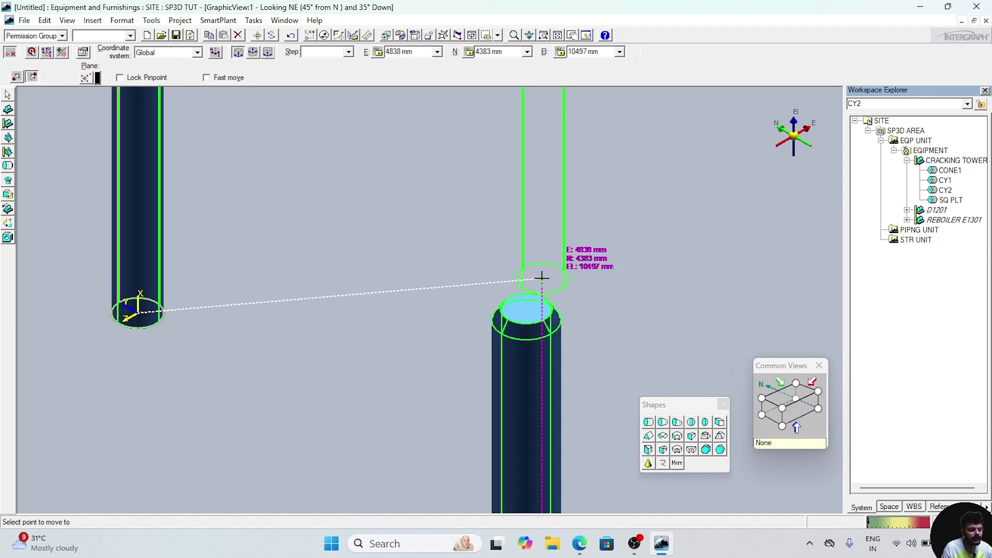
left_click(526, 309)
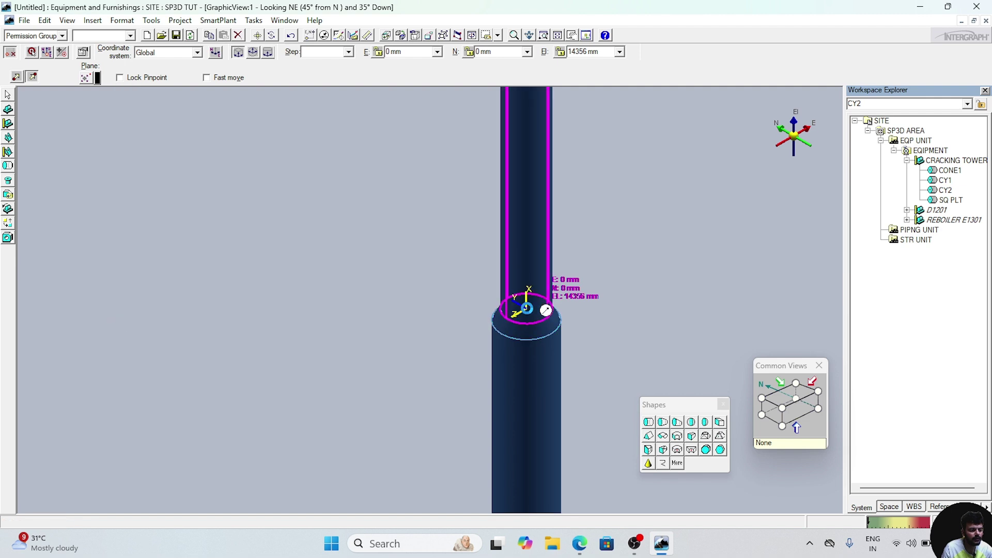
left_click(650, 278)
scroll(631, 294, "down", 5)
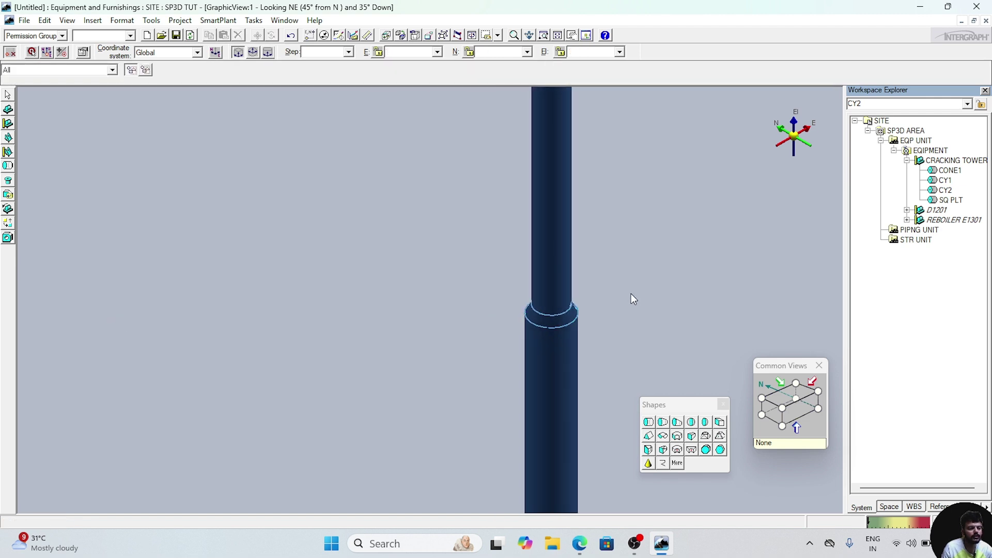
middle_click_drag(632, 292, 588, 289)
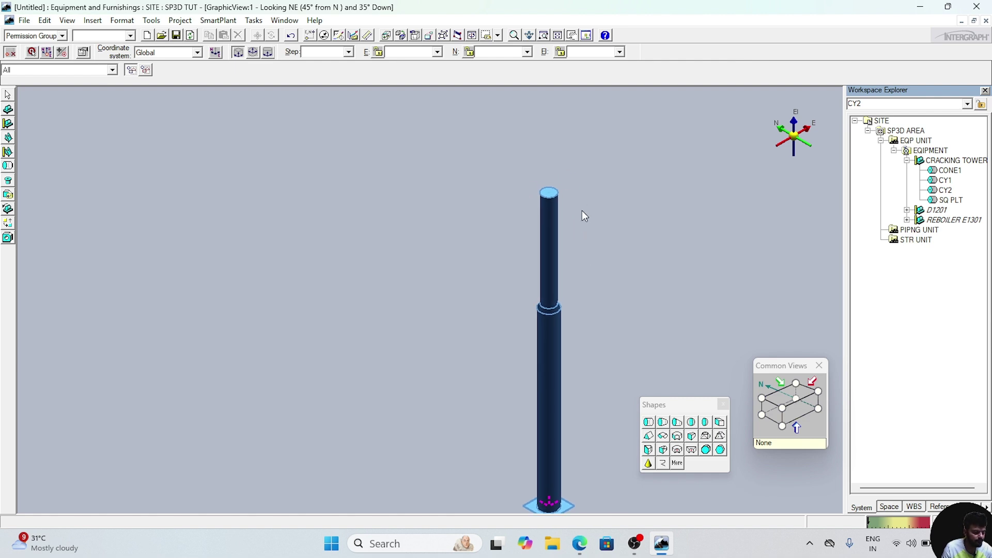
Step: Switch to the sample project PDF, circle the short end-cap dimension beside the 7849 length, and return to the 3D model
middle_click_drag(668, 302, 659, 288)
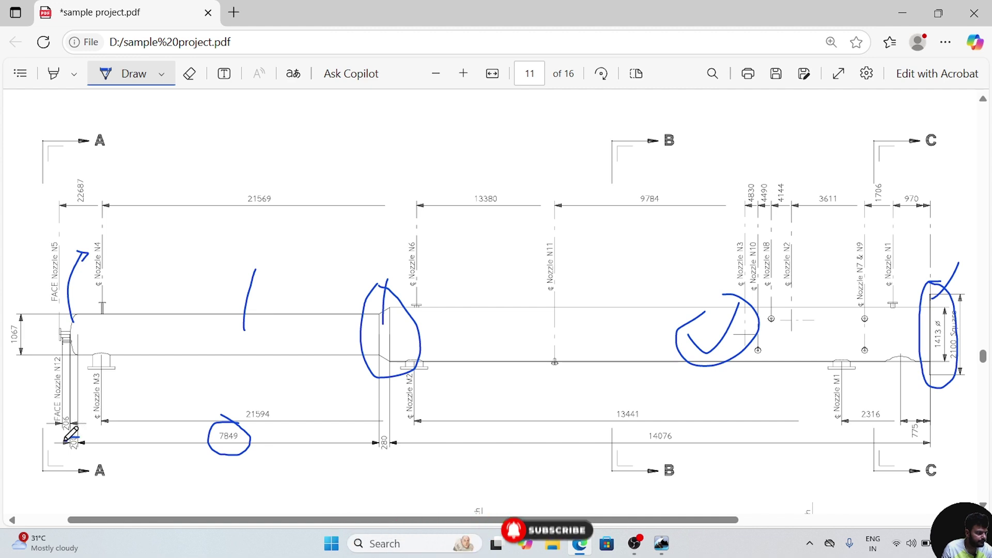
mouse_move(78, 438)
left_mouse_down()
mouse_move(80, 459)
mouse_move(93, 433)
left_mouse_up()
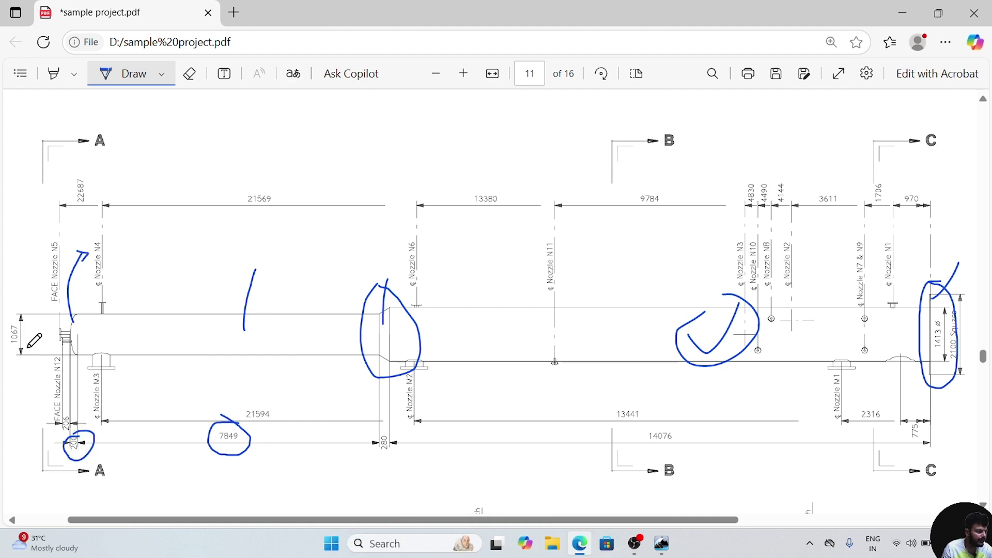
left_click(902, 12)
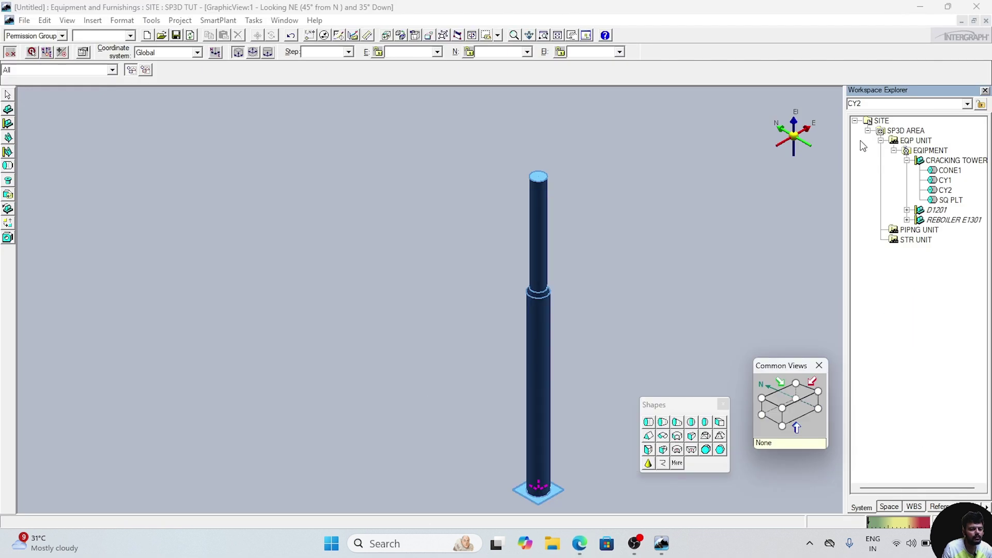
Step: Add a dome-shaped head named D1 to CRACKING TOWER with A 1067 mm and B 200 mm
left_click(954, 161)
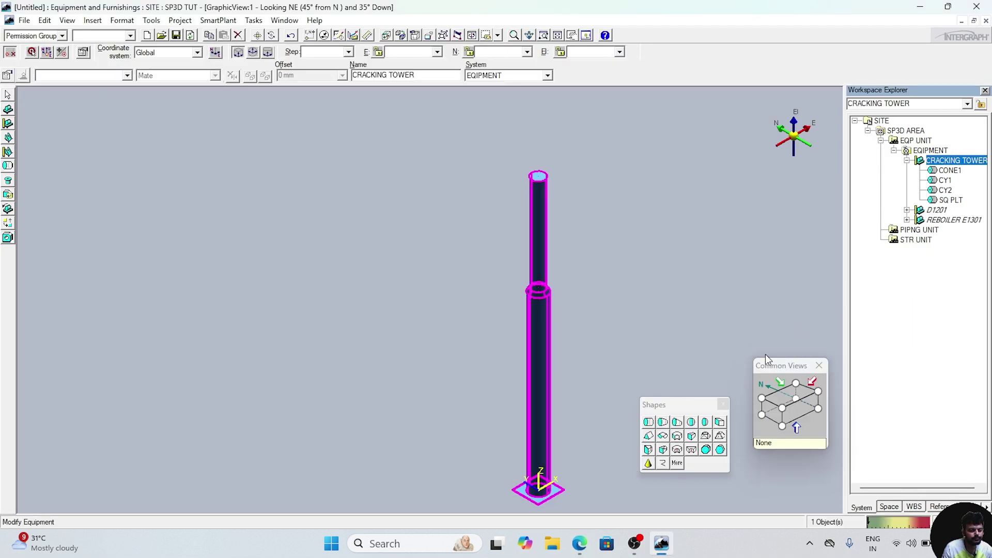
left_click(704, 423)
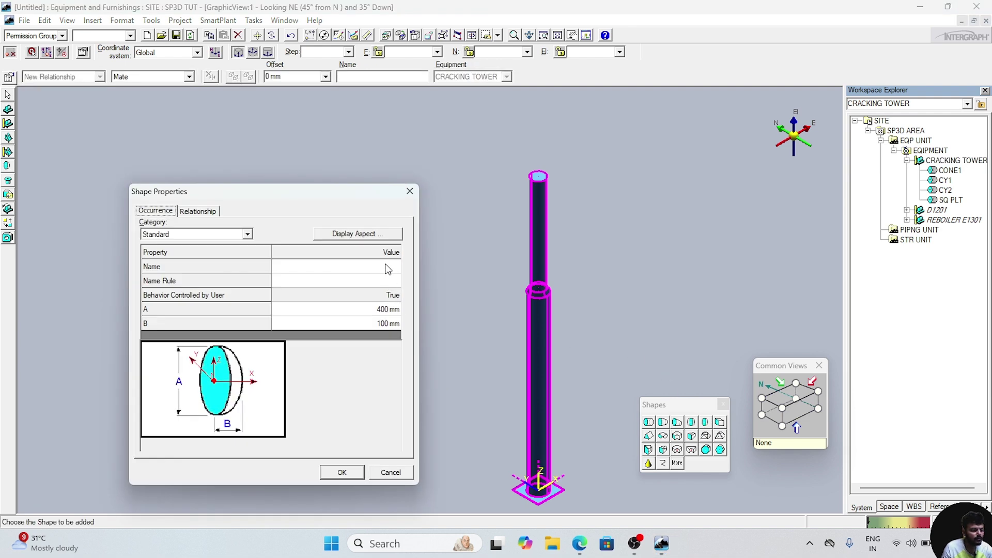
left_click(386, 266)
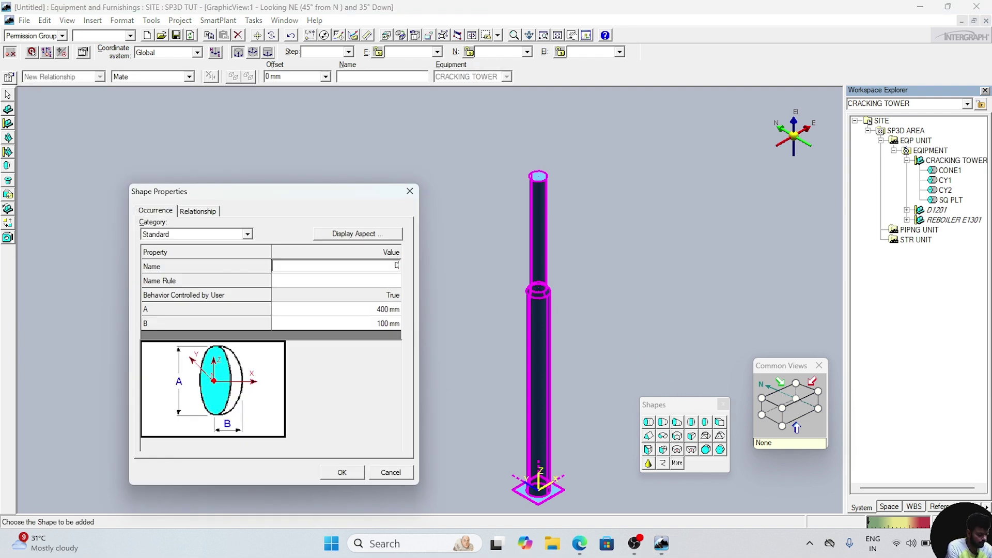
type("D1")
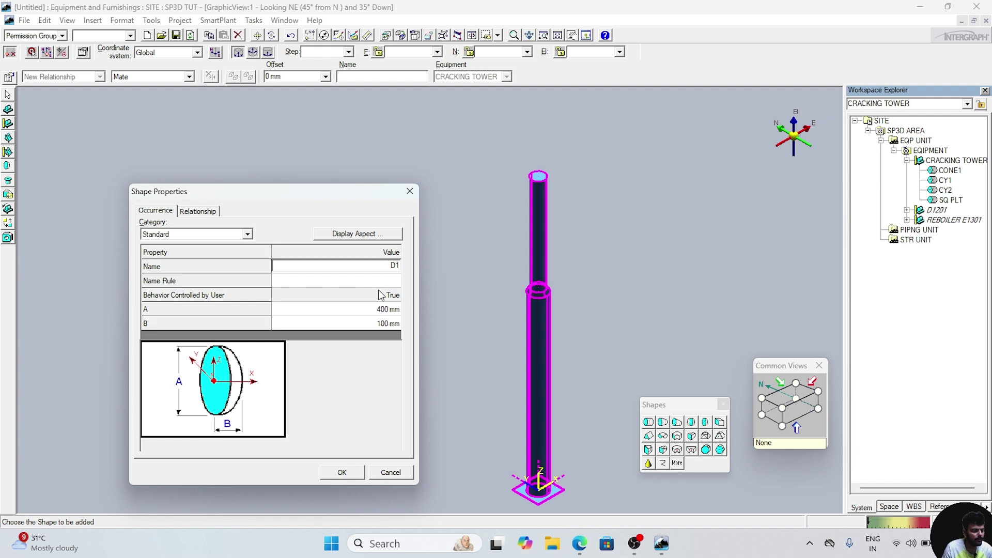
left_click(370, 313)
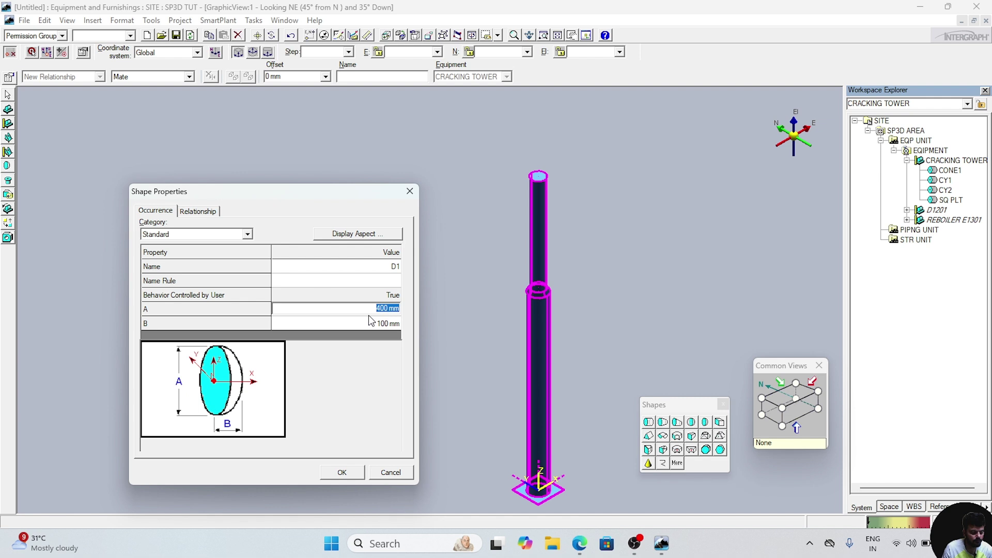
type("1067")
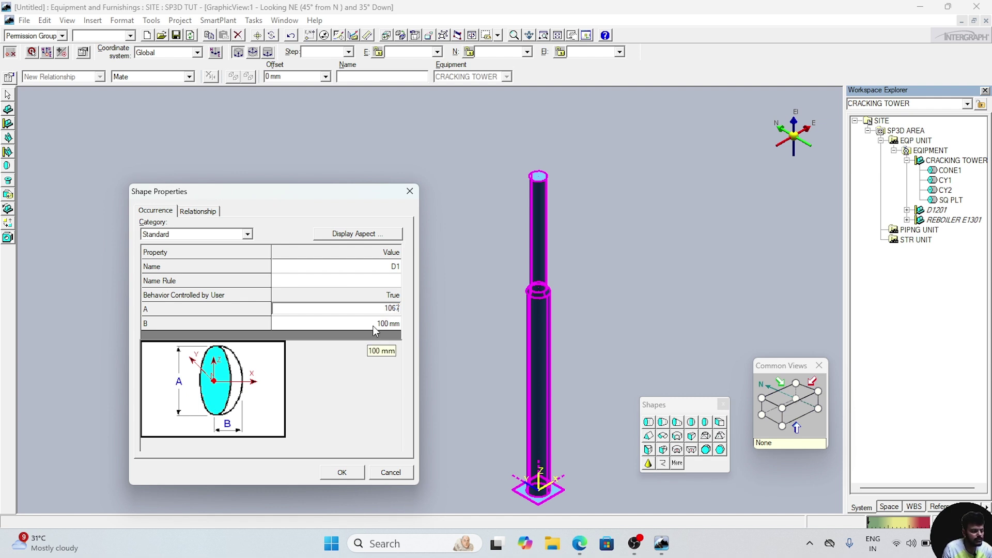
left_click(373, 325)
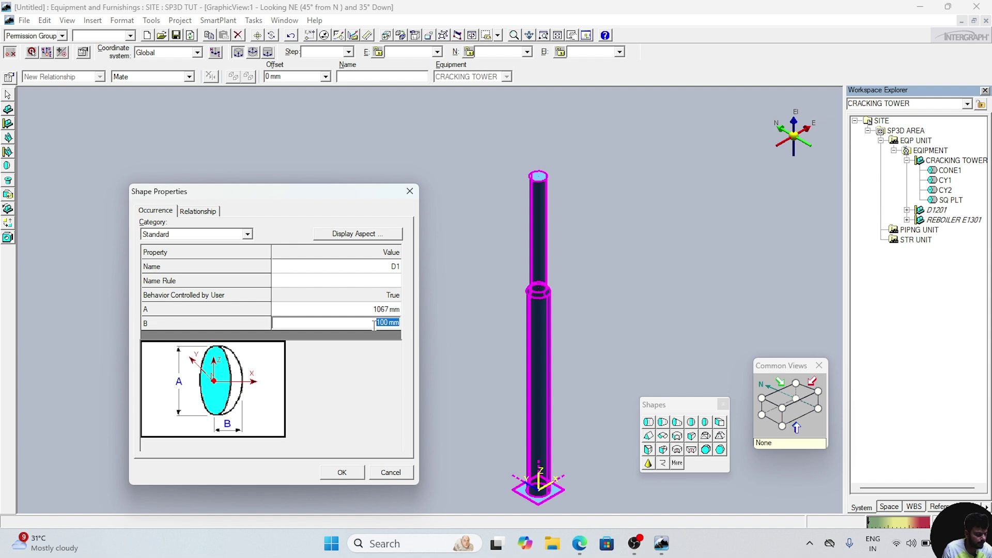
type("2")
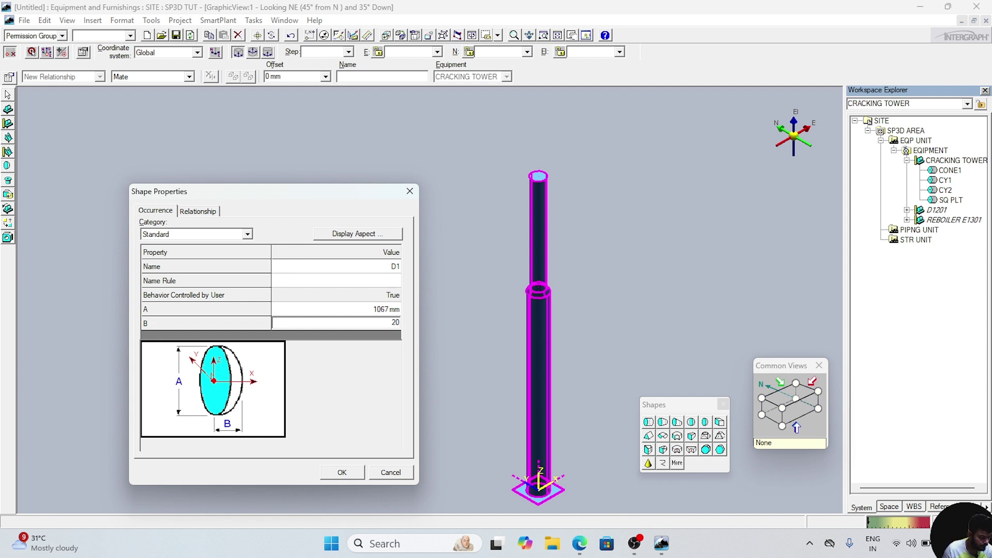
type("0")
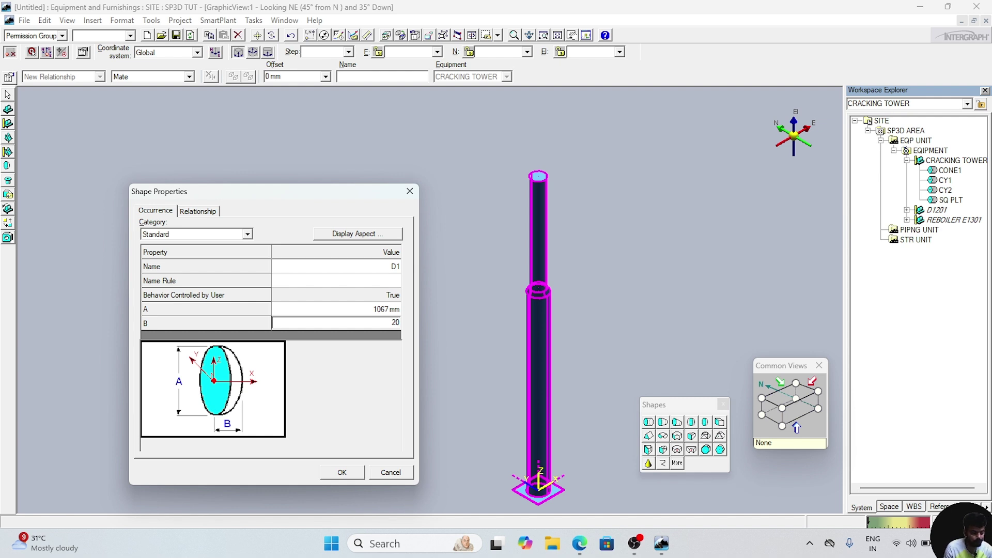
type("0")
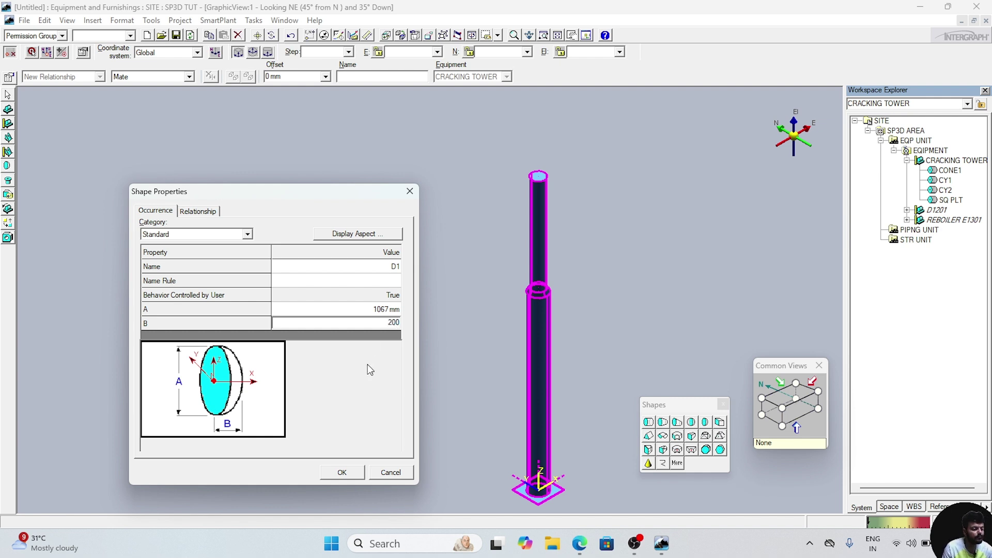
left_click(343, 471)
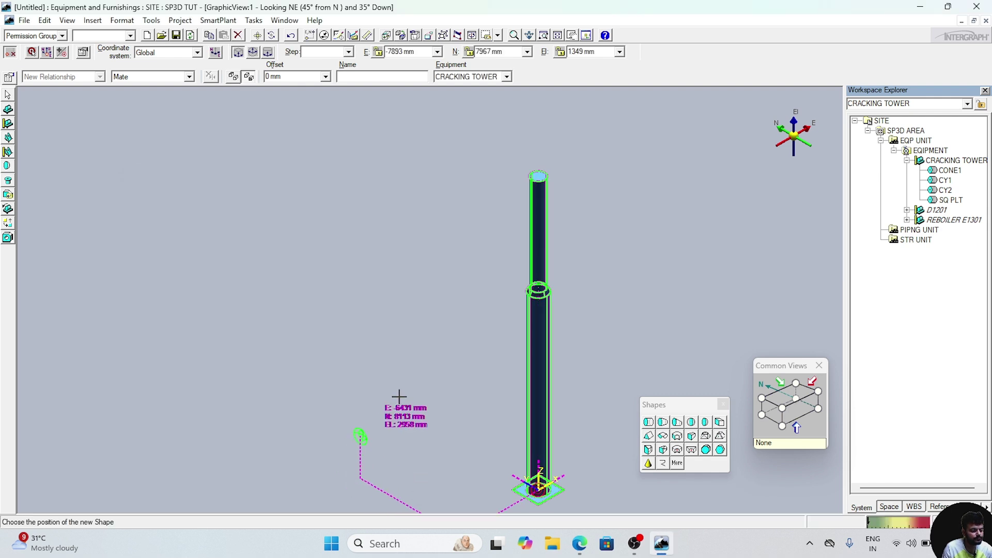
Step: Place D1 beside the tower top at about E 4948 mm, N 9548 mm, El 15772 mm, and rotate it with the dome facing up
scroll(491, 167, "up", 3)
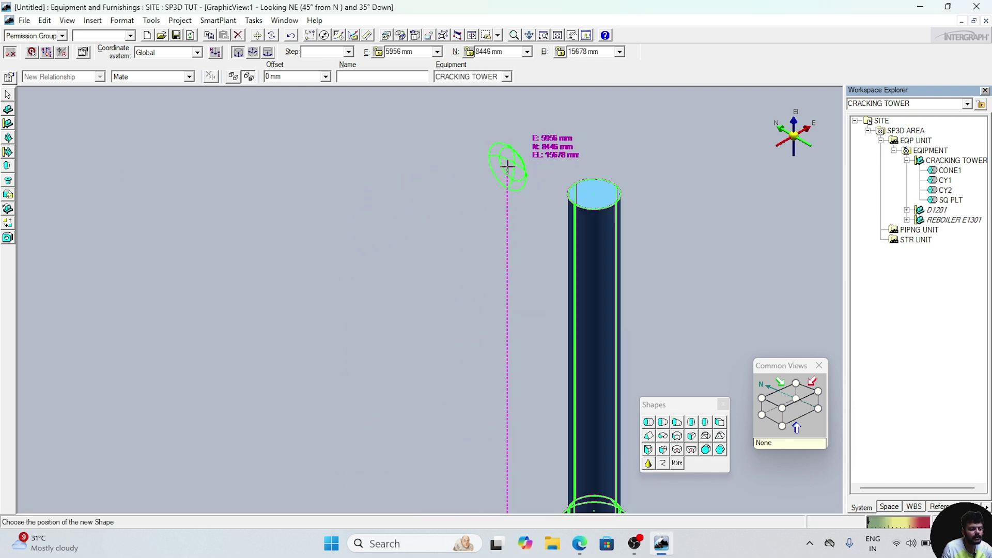
key("Escape")
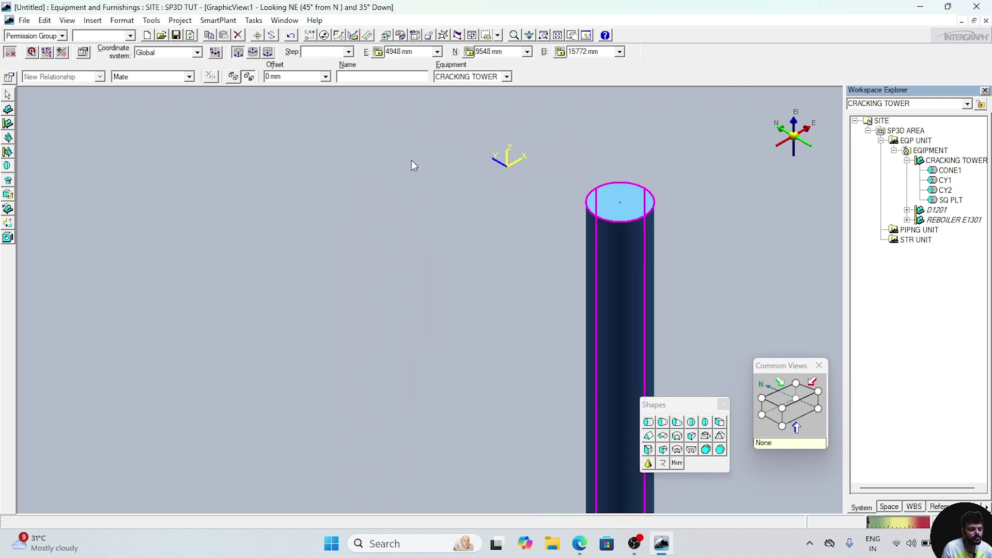
left_click(412, 161)
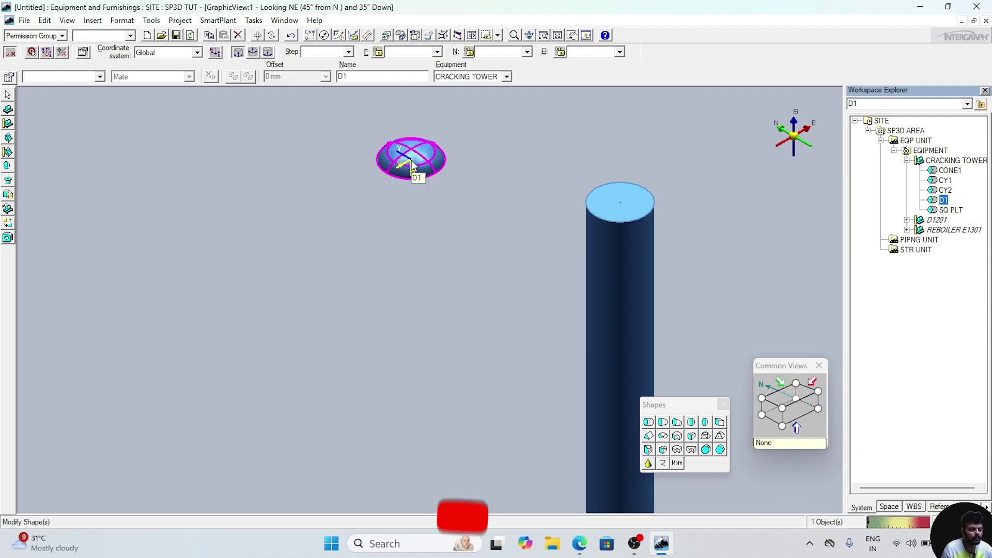
Step: Move the dome D1 onto the top centre of CY2 and inspect the assembled CRACKING TOWER from base plate to dome
left_click(258, 35)
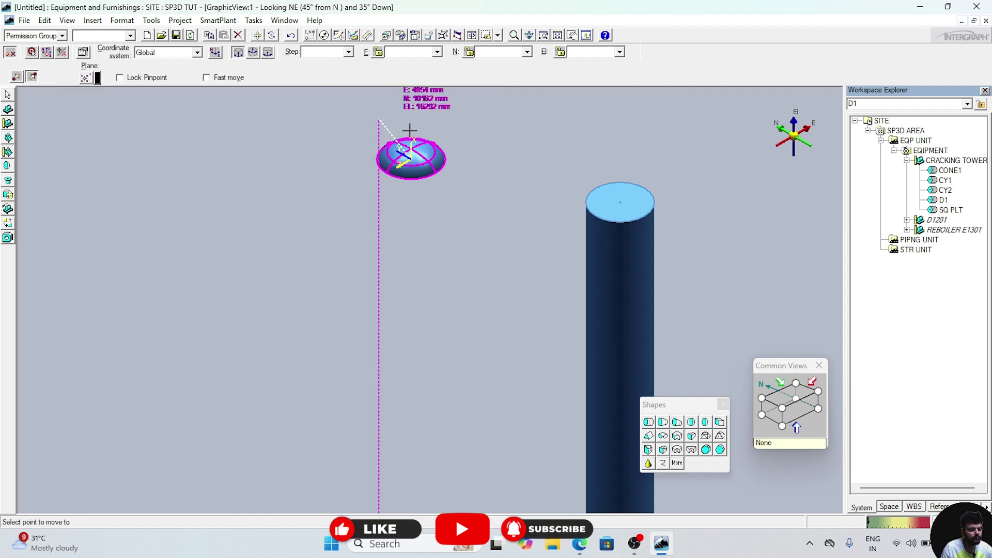
left_click(621, 200)
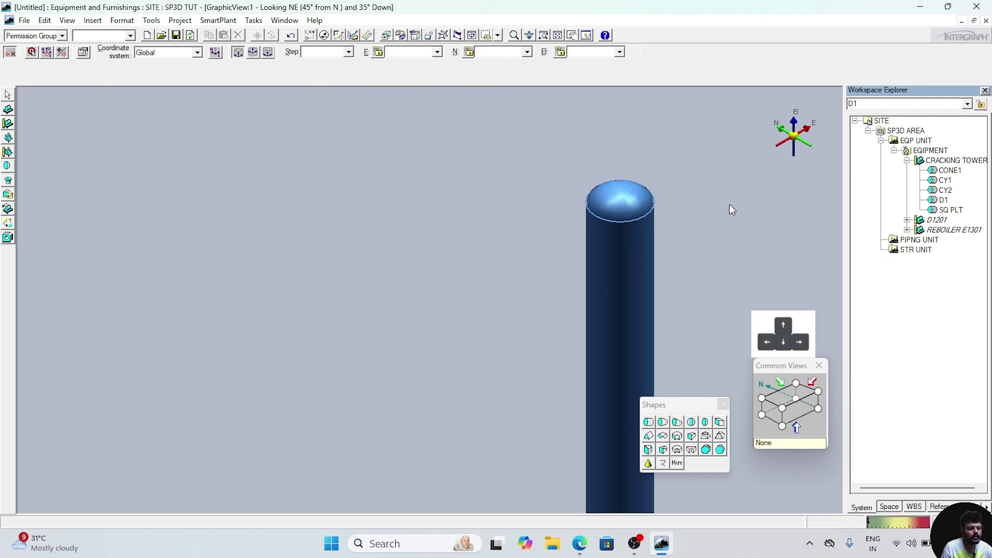
scroll(729, 203, "down", 5)
middle_click_drag(745, 227, 532, 268)
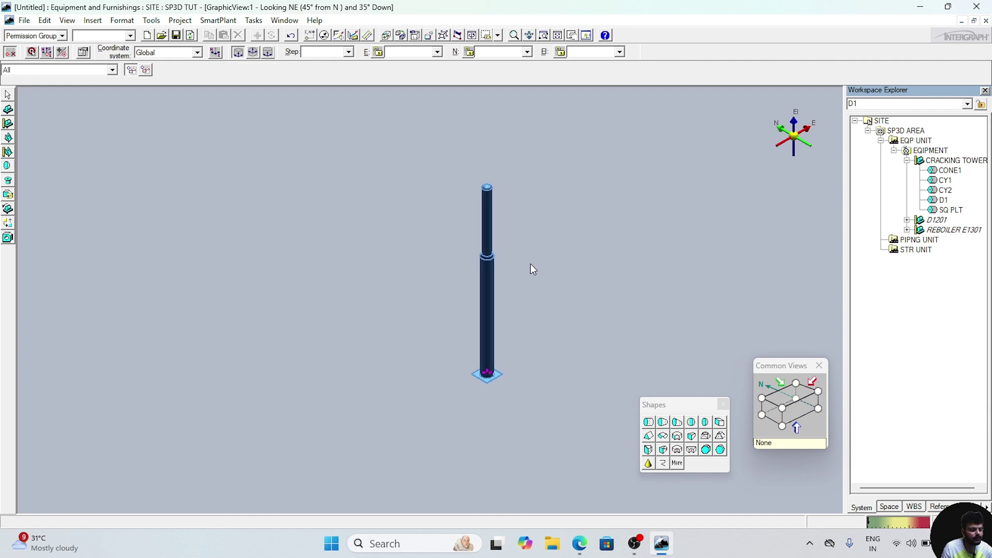
scroll(532, 272, "up", 3)
middle_click_drag(529, 329, 572, 318)
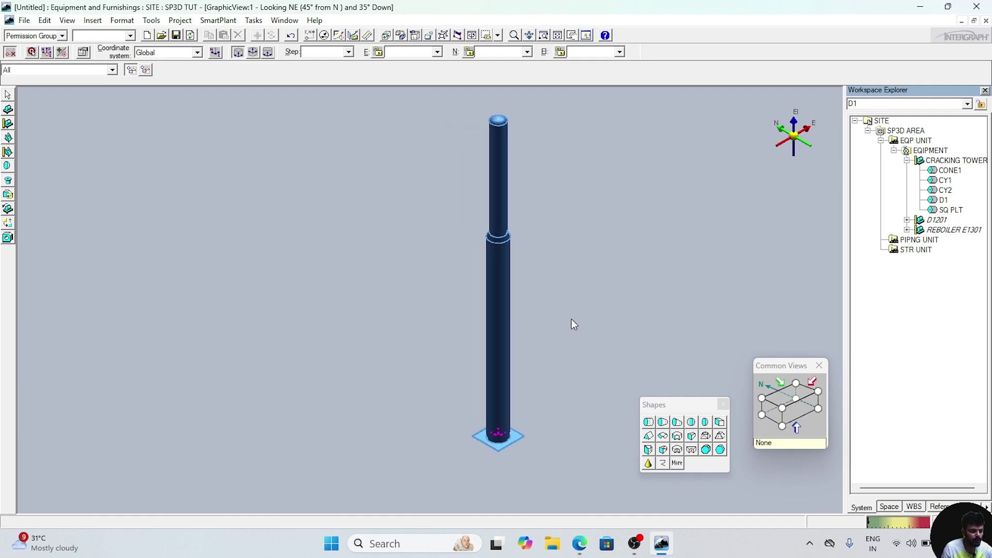
scroll(571, 319, "up", 1)
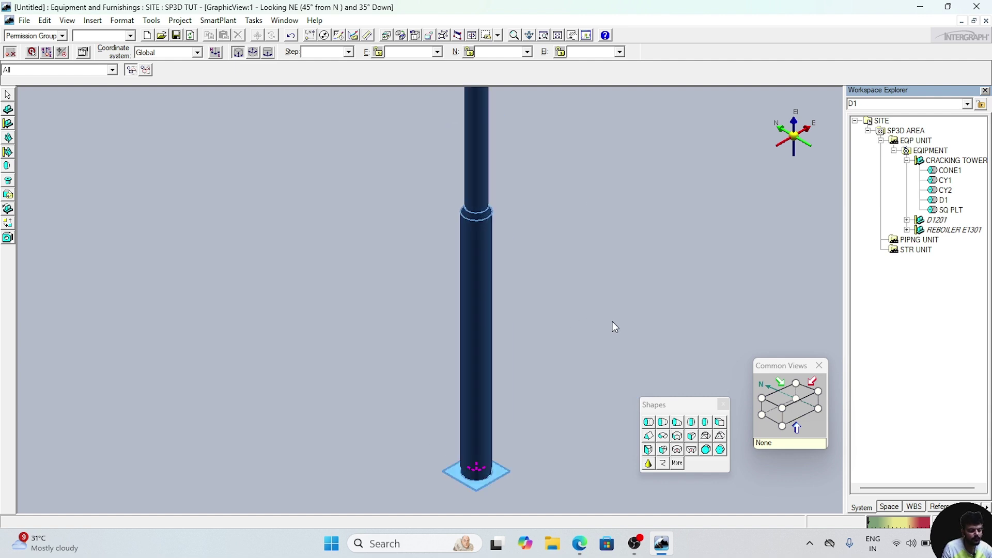
scroll(666, 322, "down", 1)
middle_click_drag(683, 311, 627, 310)
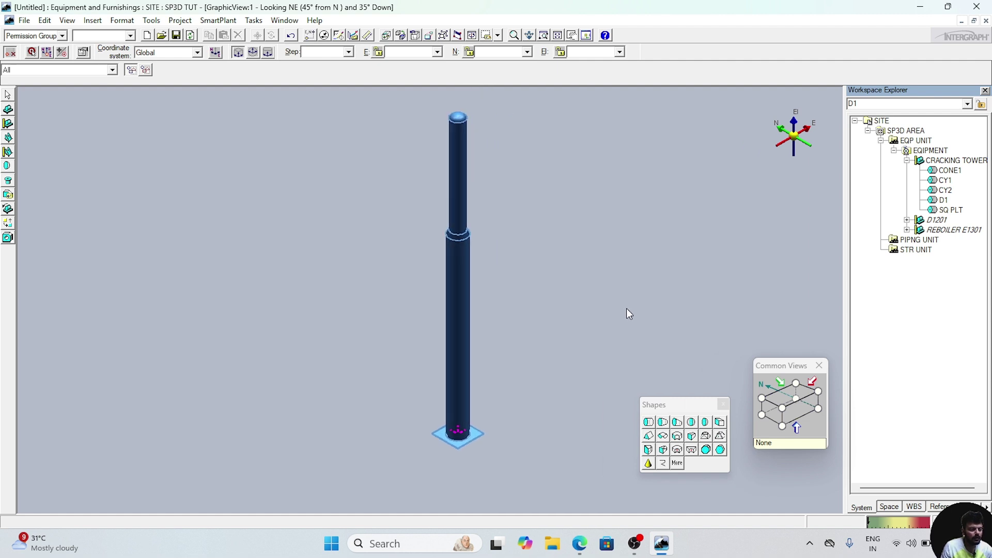